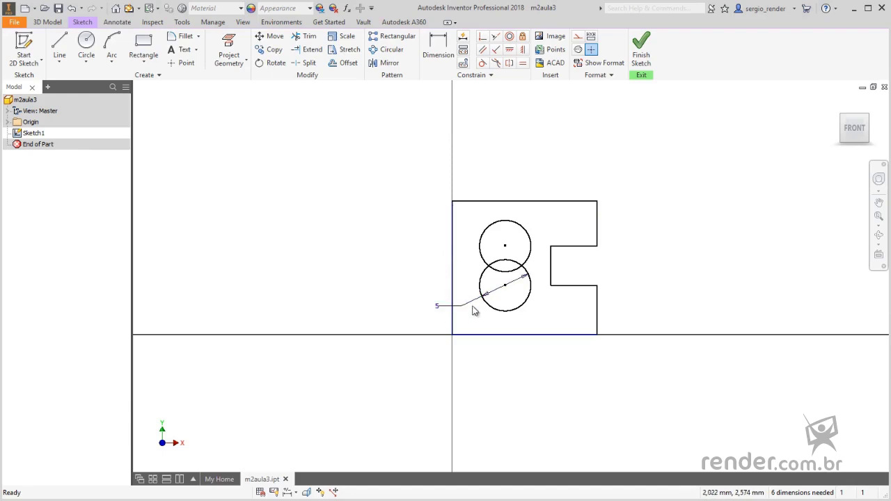
# Undo the diameter dimension and stretch the plate's right edge outward and top edge upward
pyautogui.hotkey('ctrl', 'z')
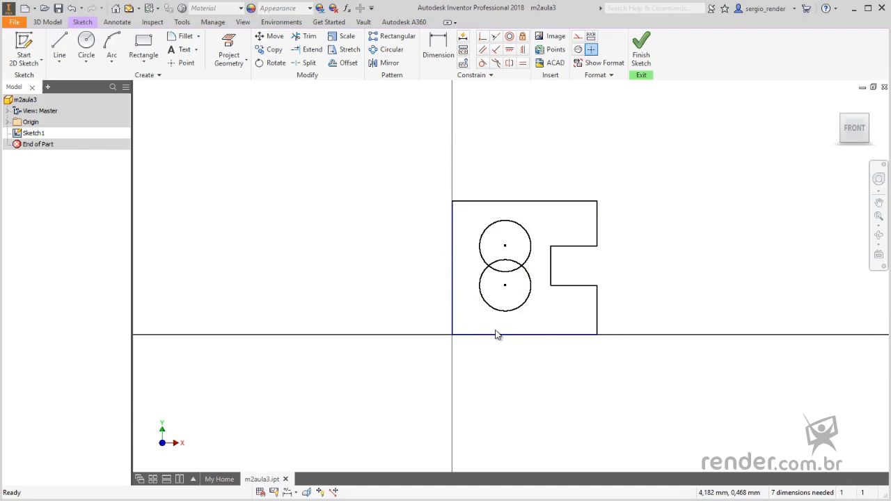
pyautogui.scroll(3, 678, 278)
pyautogui.scroll(-3, 591, 288)
pyautogui.moveTo(558, 325); pyautogui.dragTo(707, 324)
pyautogui.moveTo(474, 200); pyautogui.dragTo(474, 130)
# Move the upper hole up, shift the notch's inner edge right, then window-select all geometry
pyautogui.moveTo(449, 249); pyautogui.dragTo(446, 177)
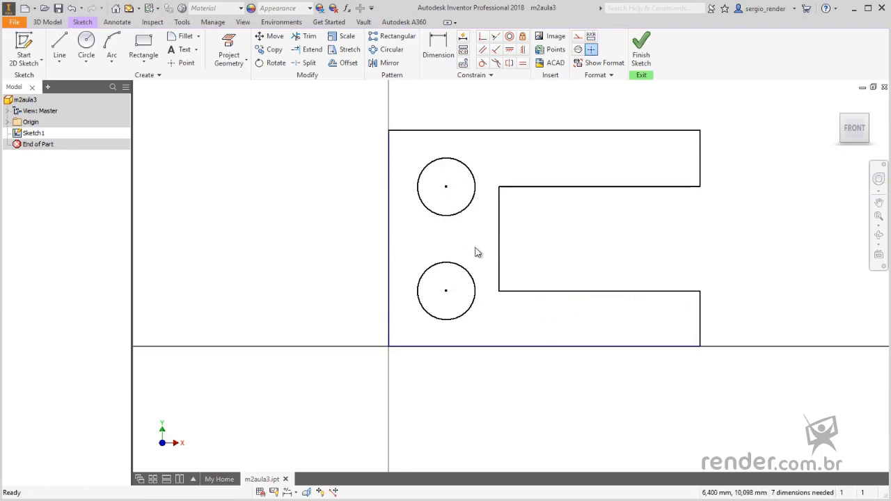
pyautogui.moveTo(499, 265)
pyautogui.mouseDown()
pyautogui.moveTo(599, 270)
pyautogui.moveTo(618, 285)
pyautogui.mouseUp()
pyautogui.scroll(2, 588, 394)
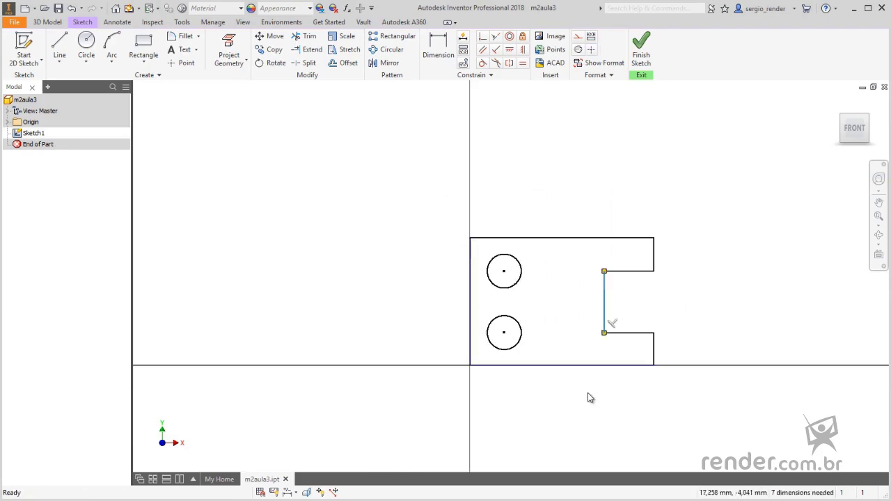
pyautogui.click(723, 348)
pyautogui.moveTo(395, 174); pyautogui.dragTo(693, 398)
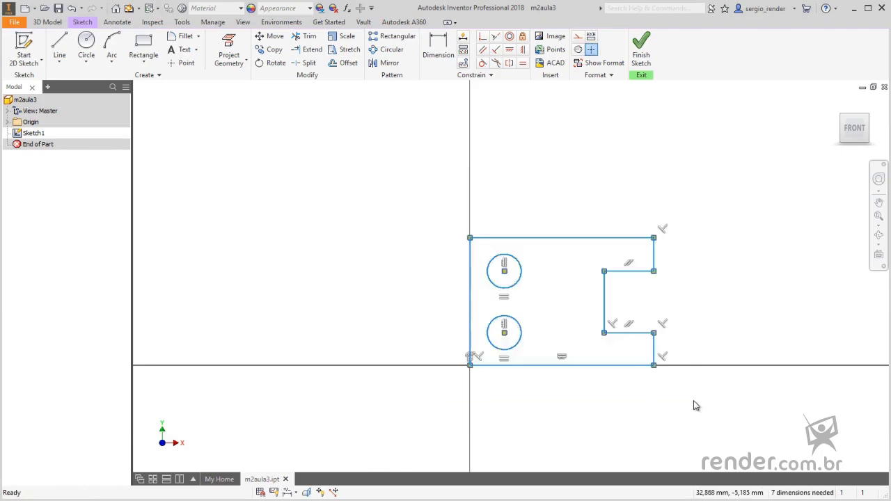
pyautogui.click(464, 38)
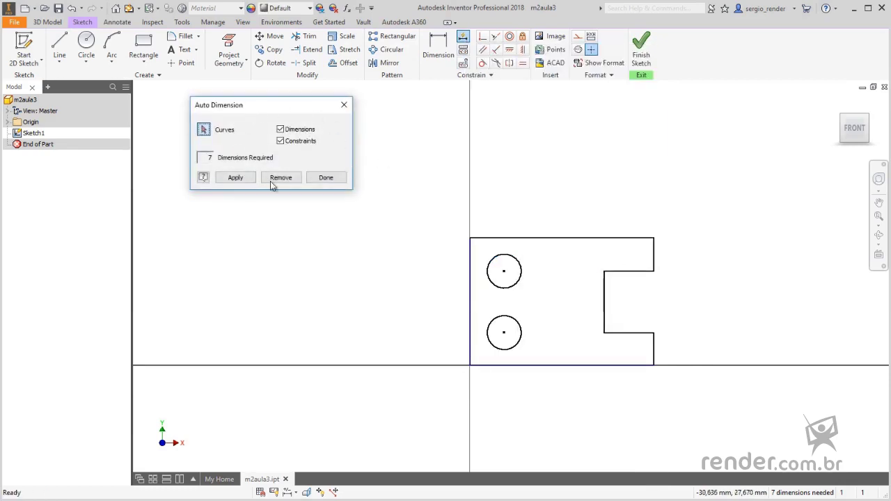
pyautogui.click(281, 142)
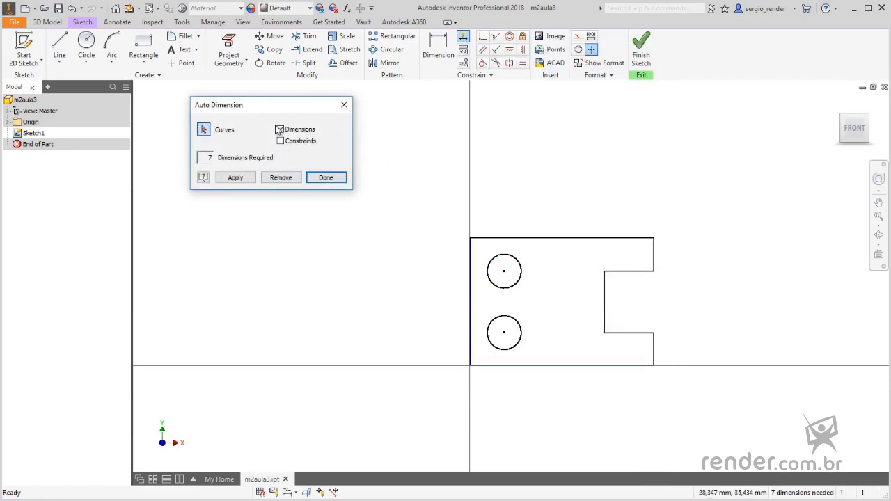
pyautogui.click(249, 179)
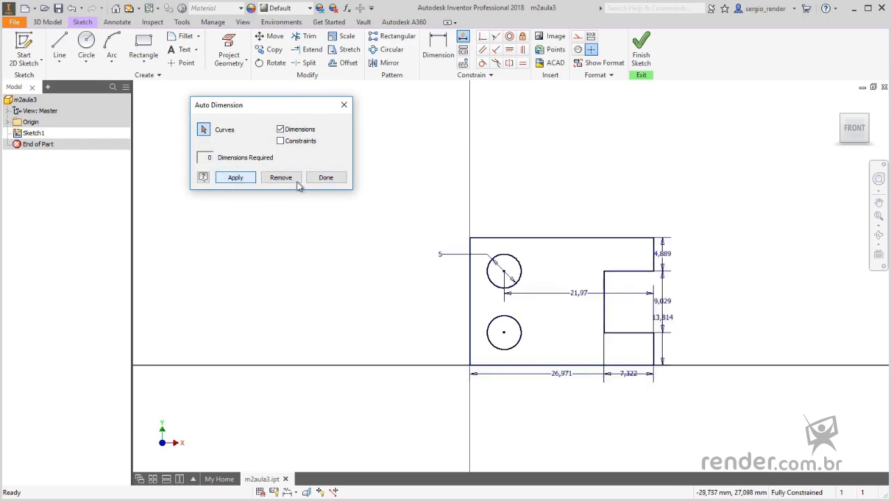
pyautogui.click(326, 179)
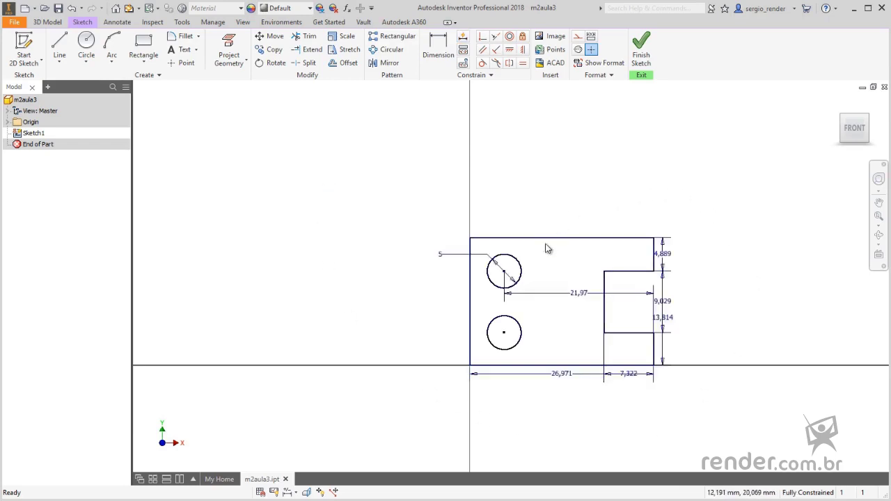
pyautogui.scroll(3, 714, 333)
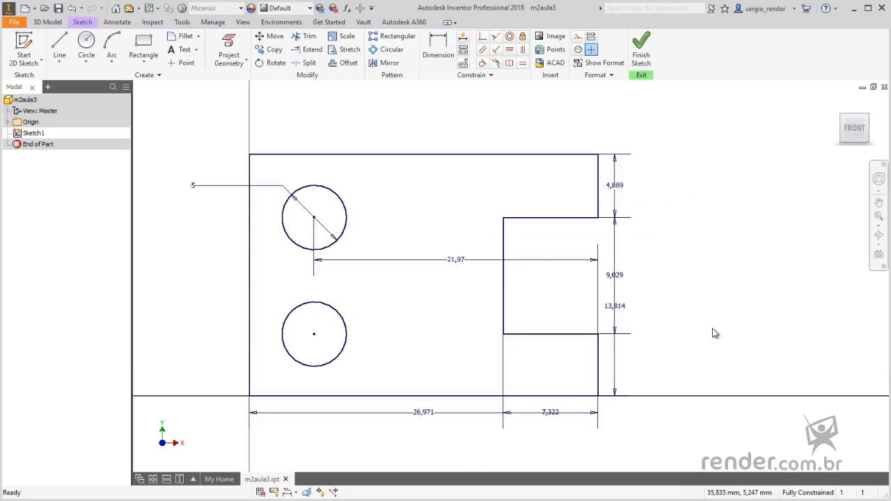
pyautogui.scroll(-2, 668, 275)
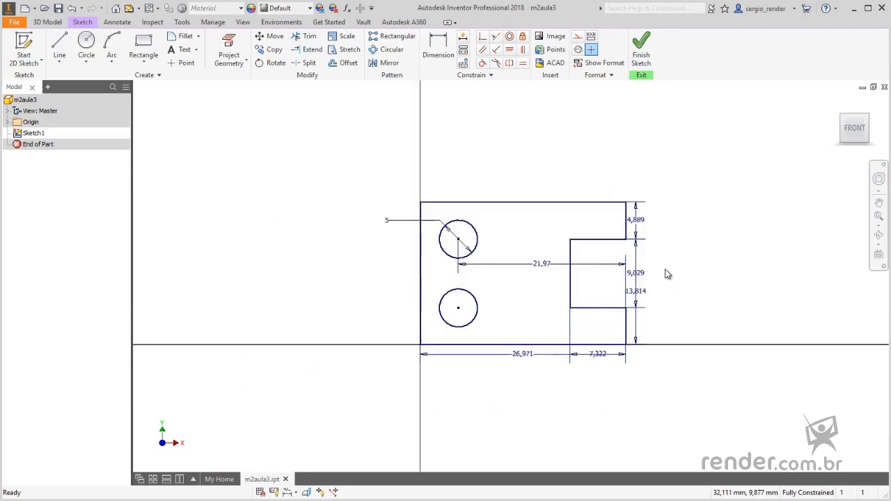
pyautogui.hotkey('ctrl', 'z')
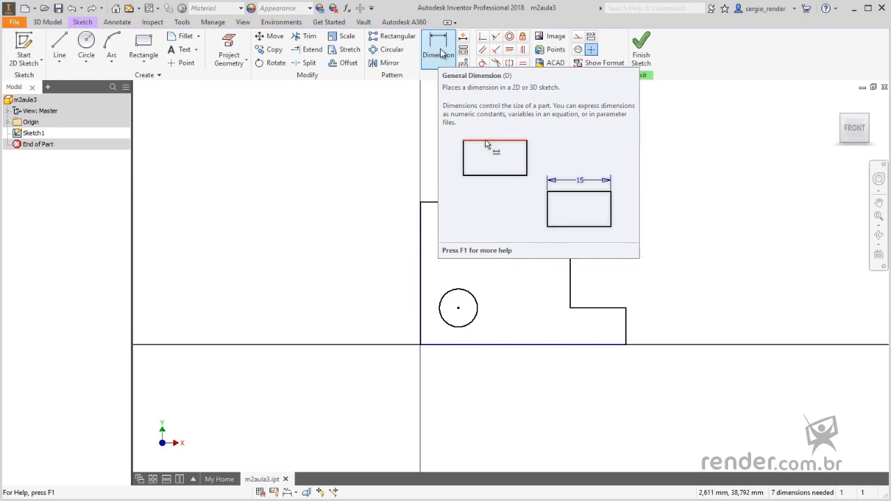
# Start the General Dimension command with the D shortcut
pyautogui.press('d')
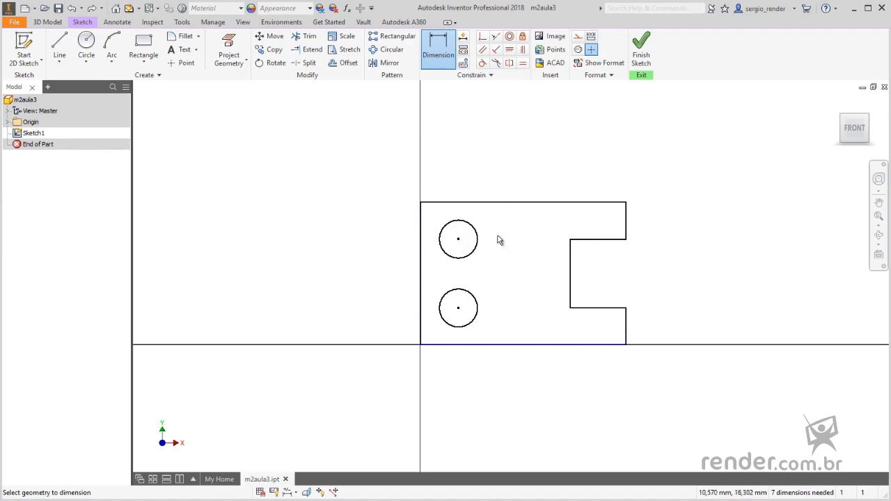
# Dimension the plate's bottom edge to a width of 80
pyautogui.click(482, 345)
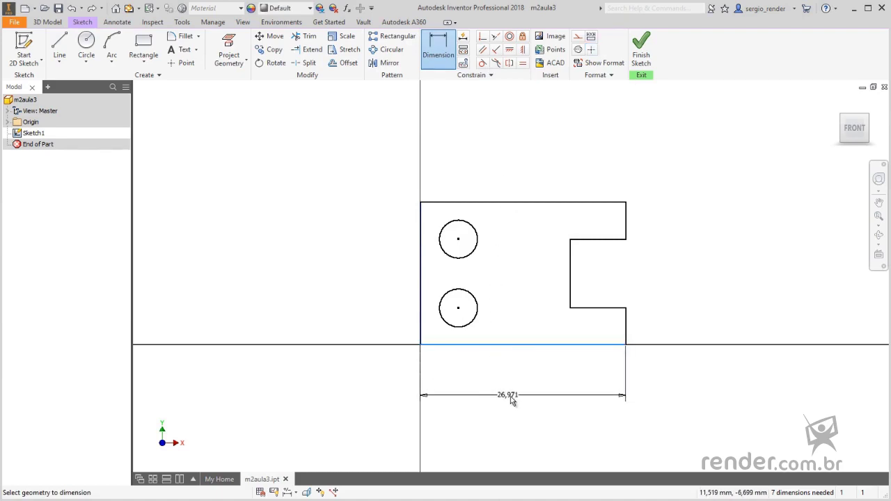
pyautogui.click(512, 399)
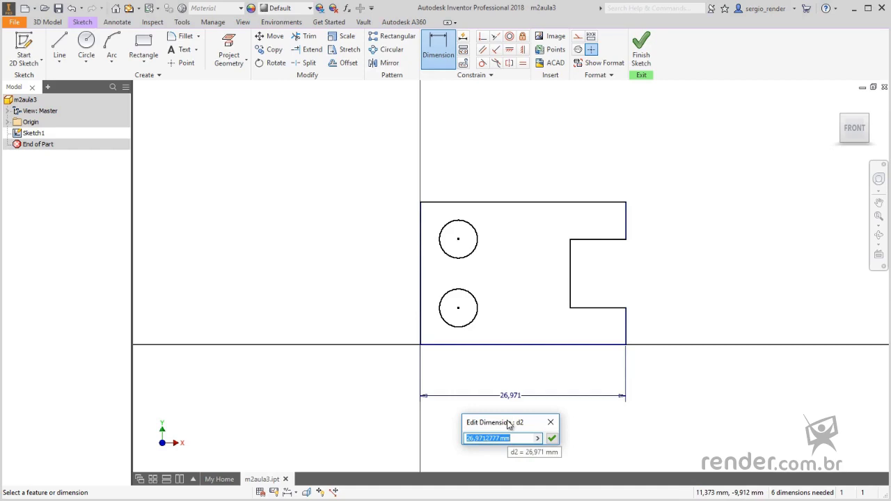
pyautogui.write('80')
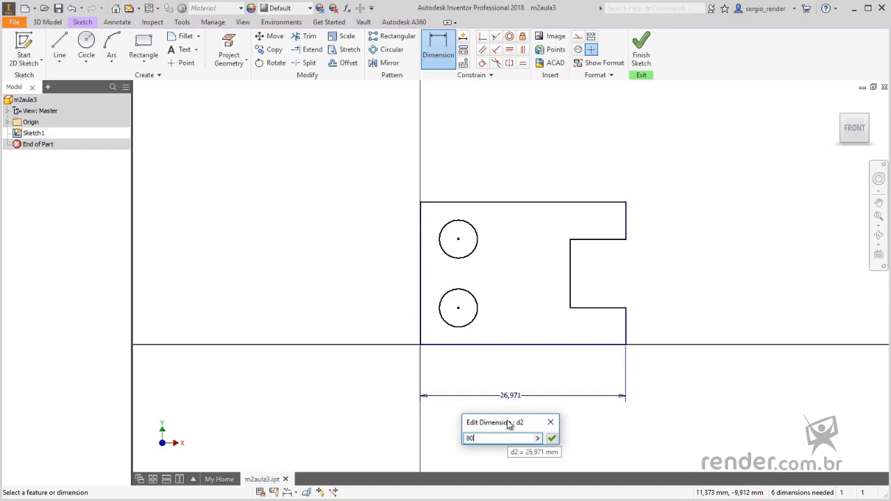
pyautogui.click(553, 439)
pyautogui.scroll(3, 555, 431)
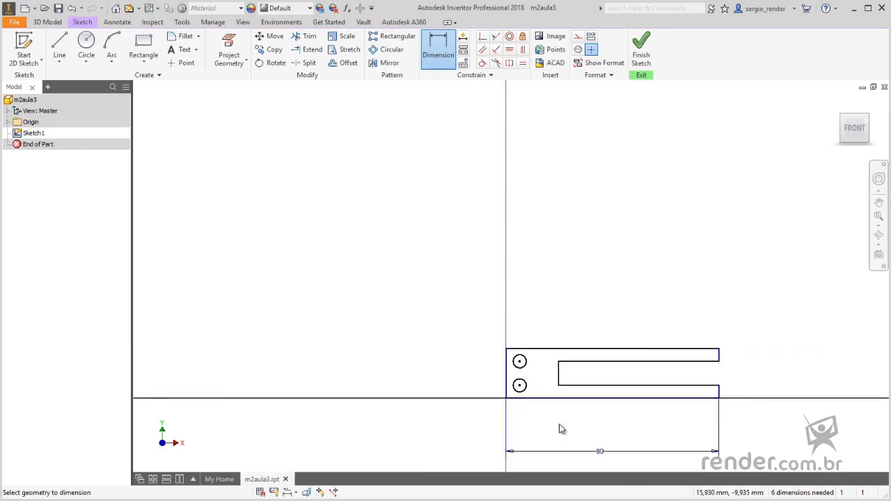
pyautogui.scroll(-3, 675, 468)
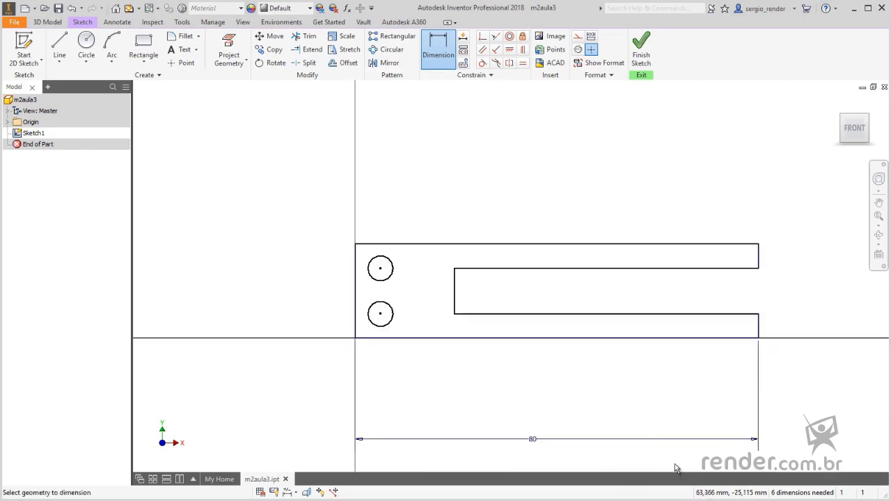
# Give the lower hole a 25 diameter, then drag the holes and an edge to make the plate taller
pyautogui.click(393, 315)
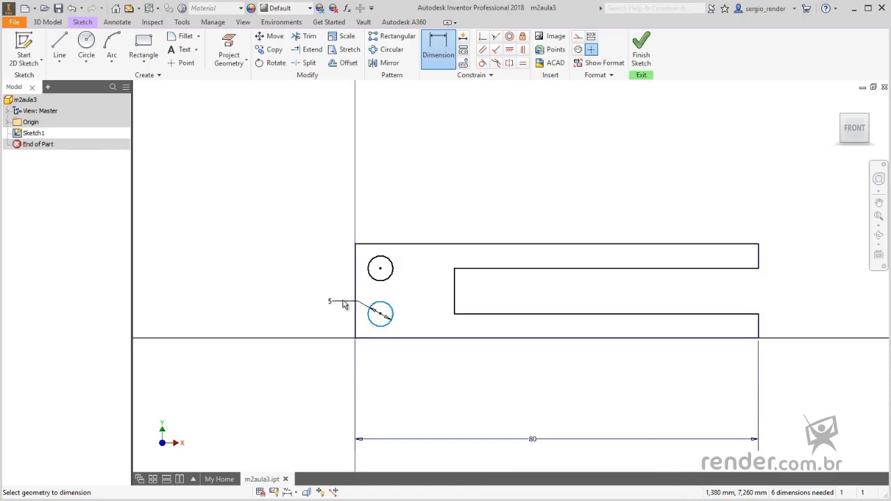
pyautogui.click(324, 309)
pyautogui.write('25')
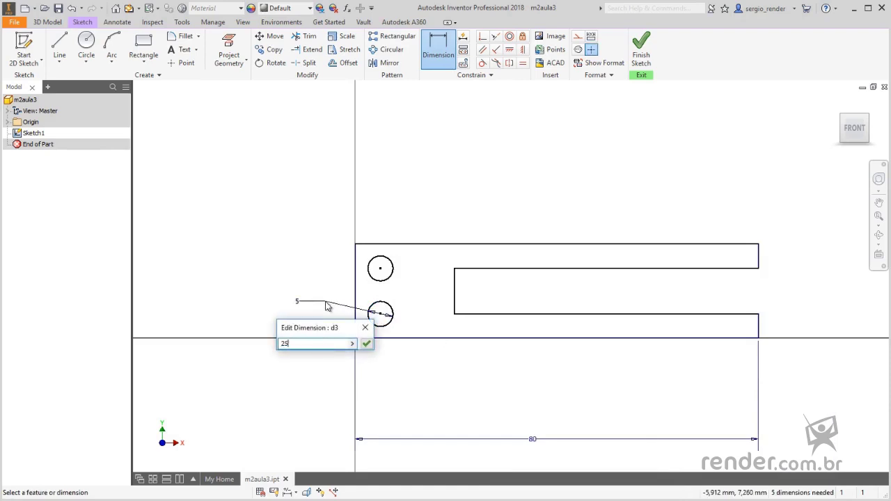
pyautogui.press('Return')
pyautogui.scroll(3, 409, 314)
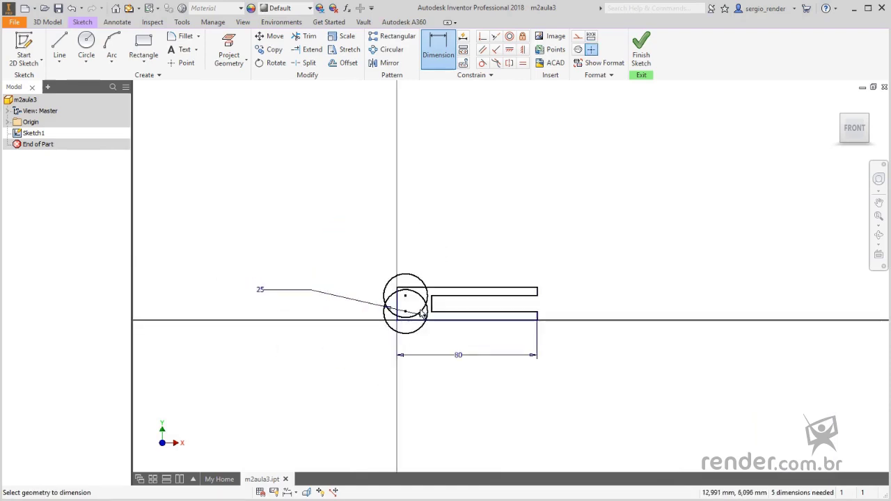
pyautogui.scroll(-3, 418, 311)
pyautogui.scroll(2, 418, 310)
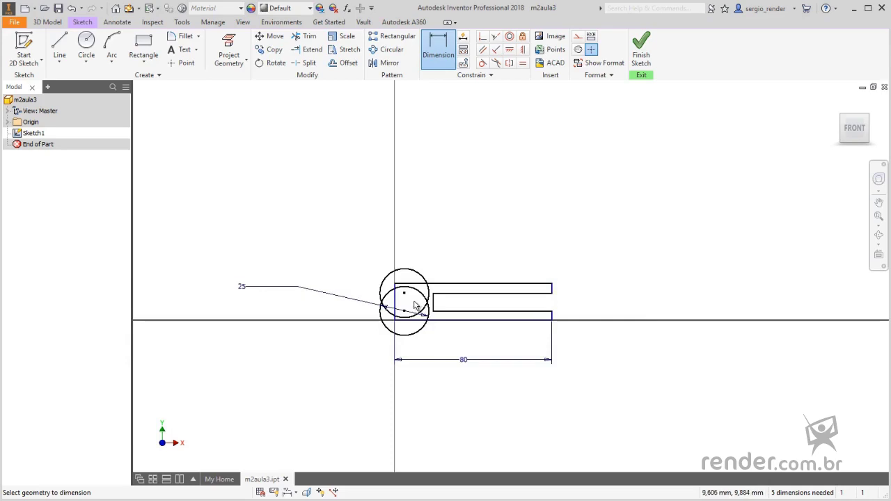
pyautogui.press('Escape')
pyautogui.moveTo(404, 293); pyautogui.dragTo(441, 202)
pyautogui.moveTo(434, 271); pyautogui.dragTo(473, 153)
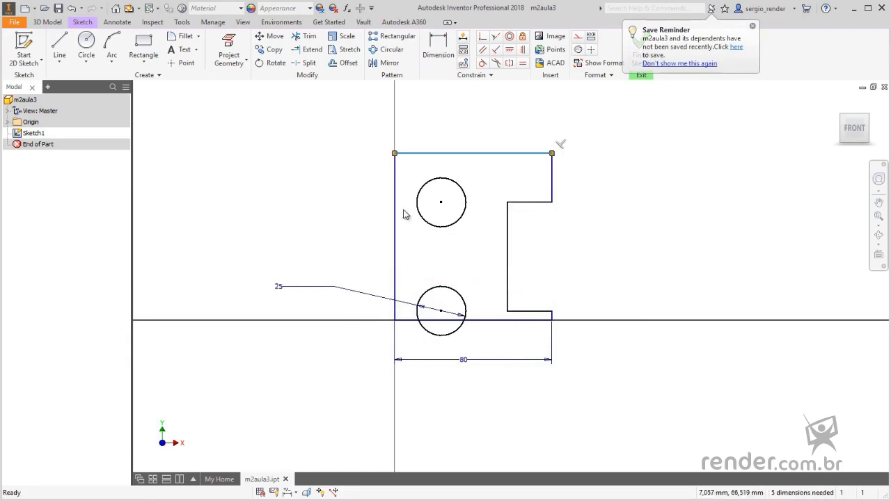
# Change the plate's 80 width dimension to 100
pyautogui.click(334, 183)
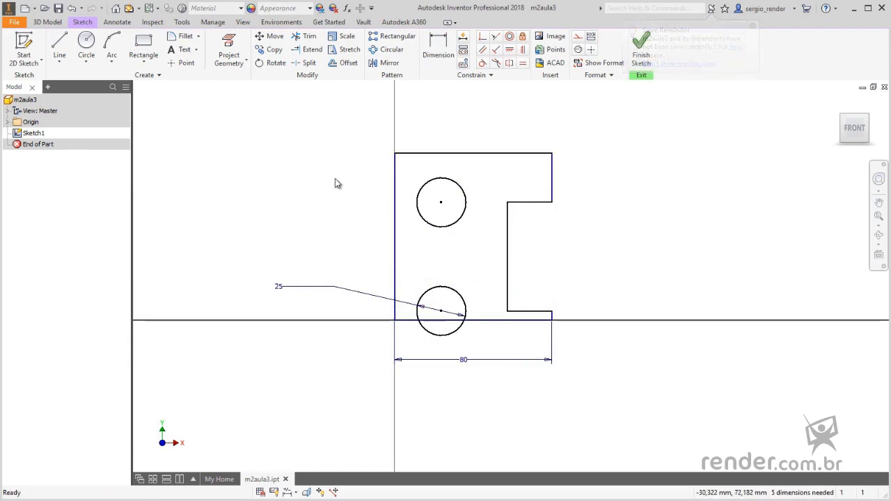
pyautogui.click(433, 55)
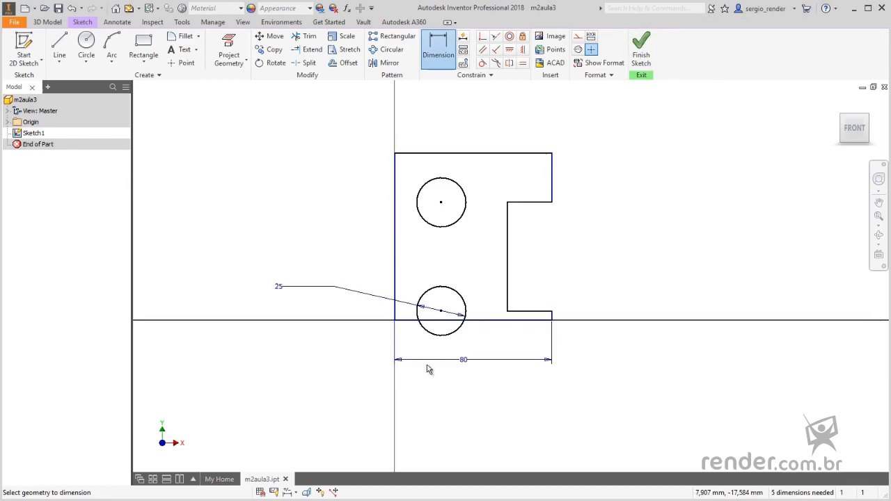
pyautogui.click(464, 362)
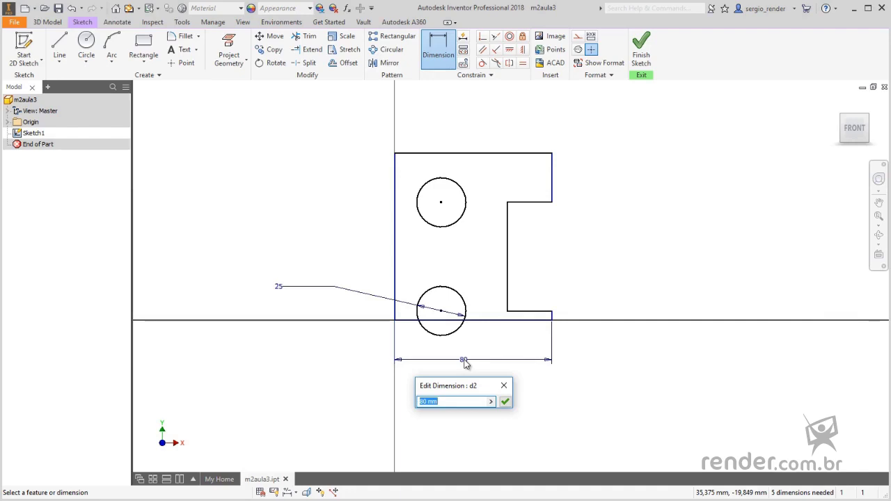
pyautogui.write('100')
pyautogui.click(505, 402)
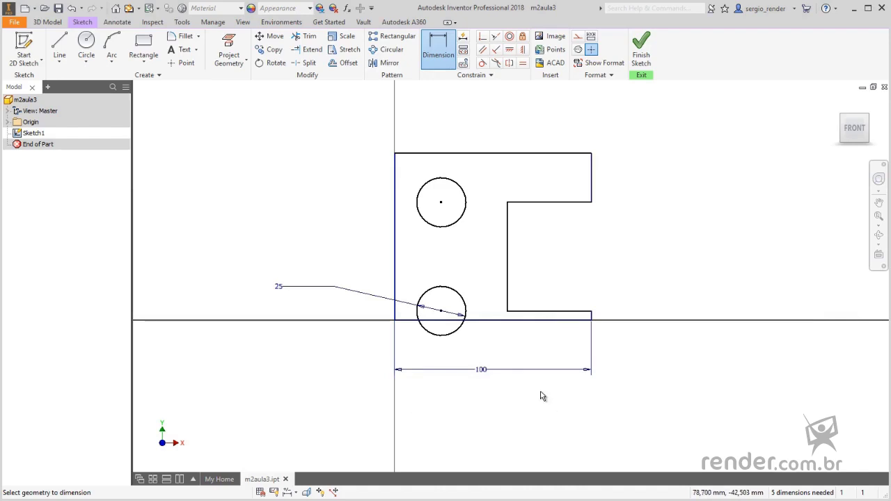
# Draw a three-point arc to the left of the plate
pyautogui.click(117, 48)
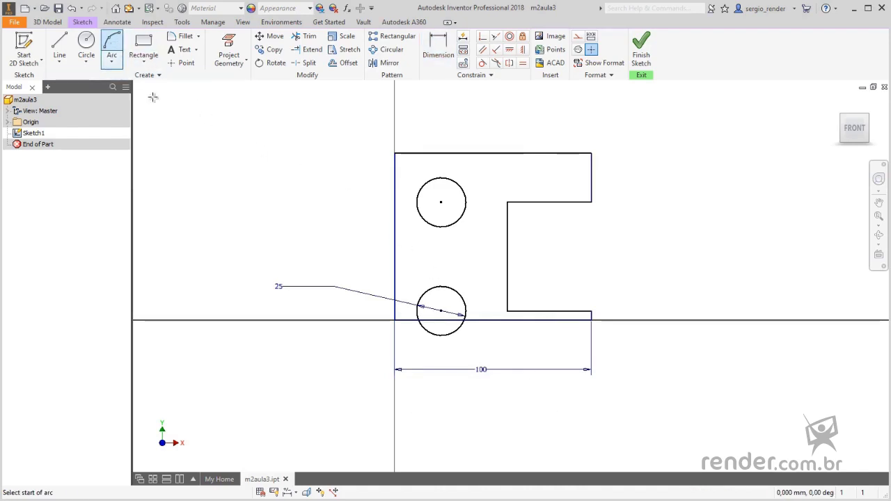
pyautogui.click(203, 201)
pyautogui.click(321, 202)
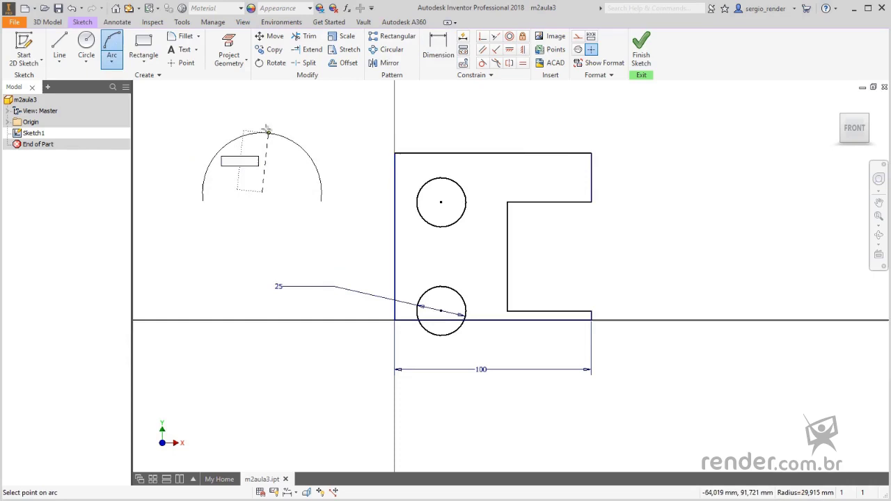
pyautogui.click(264, 128)
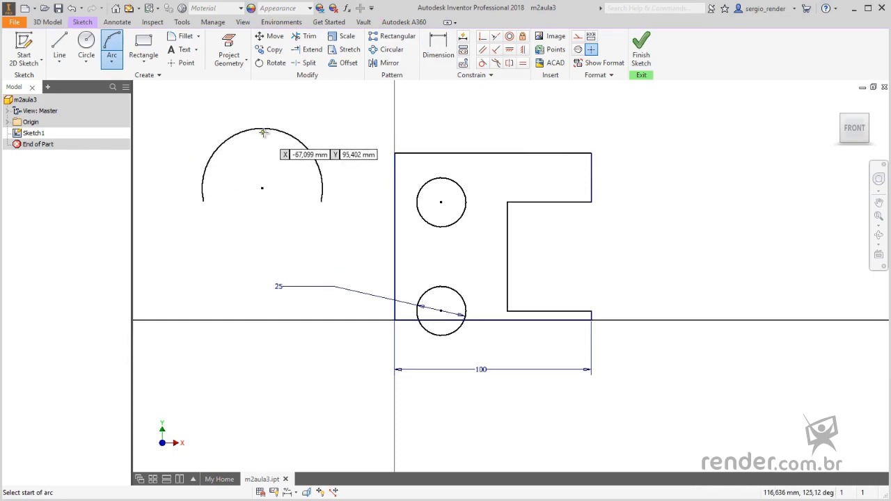
pyautogui.press('Escape')
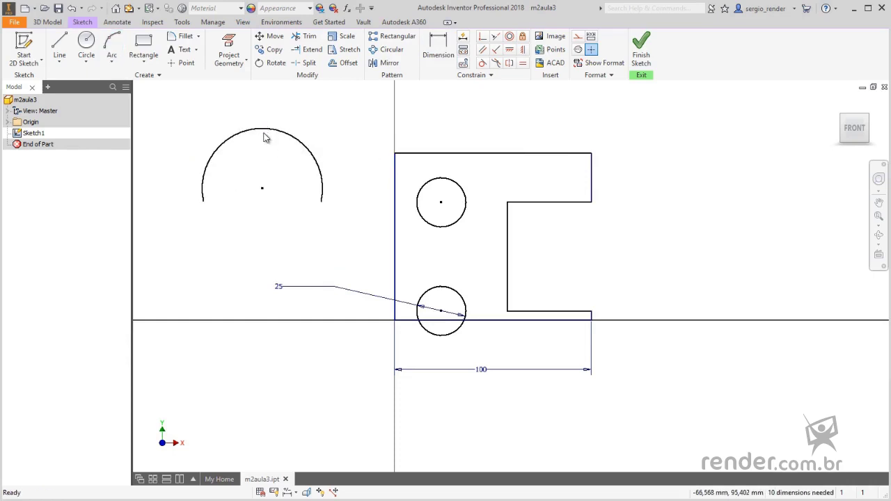
# Dimension the arc as a 61,215 diameter instead of a radius
pyautogui.click(434, 54)
pyautogui.click(306, 147)
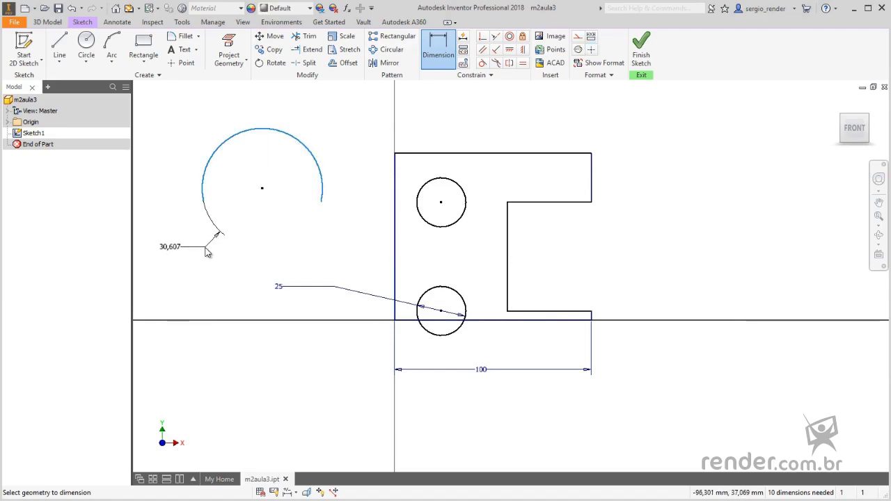
pyautogui.rightClick(206, 252)
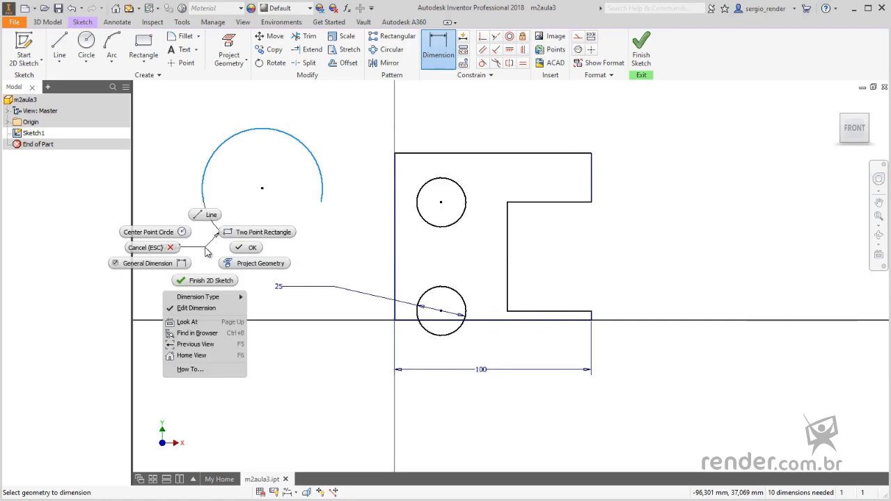
pyautogui.moveTo(217, 300)
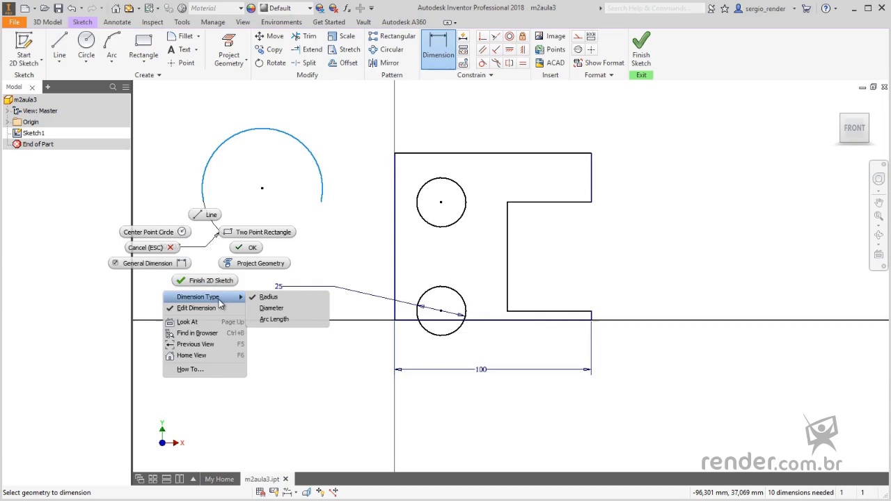
pyautogui.click(309, 310)
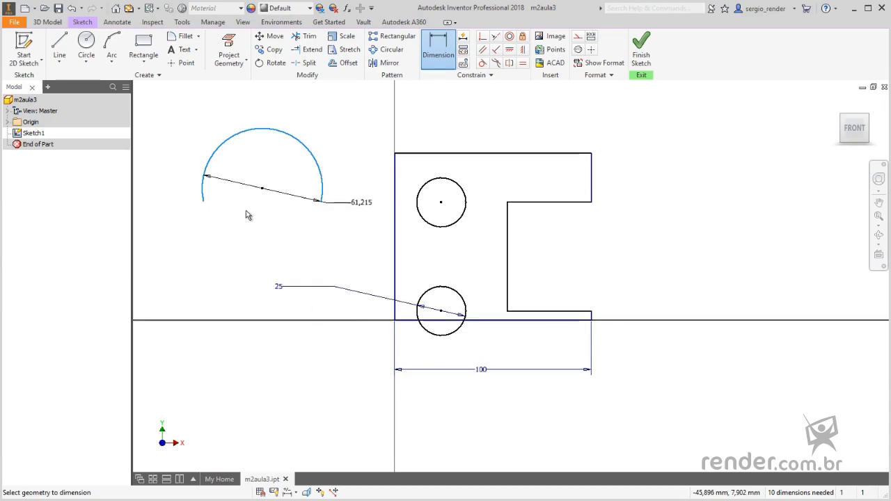
pyautogui.click(203, 217)
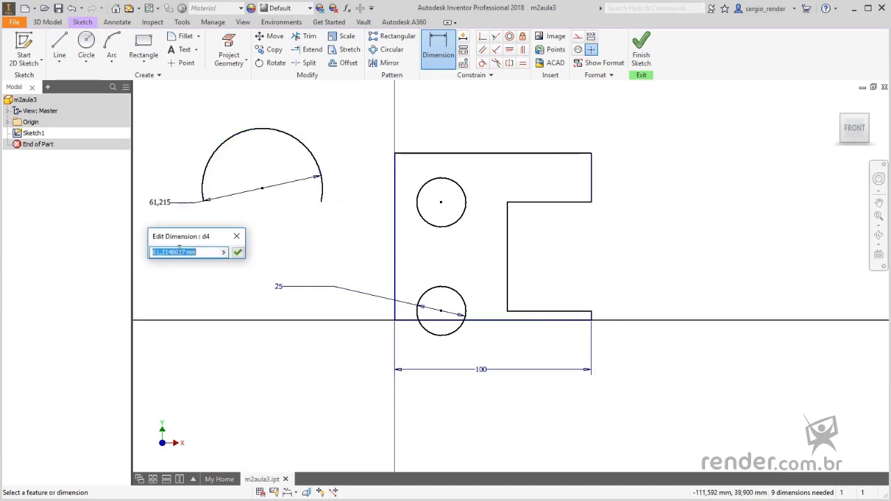
pyautogui.click(238, 252)
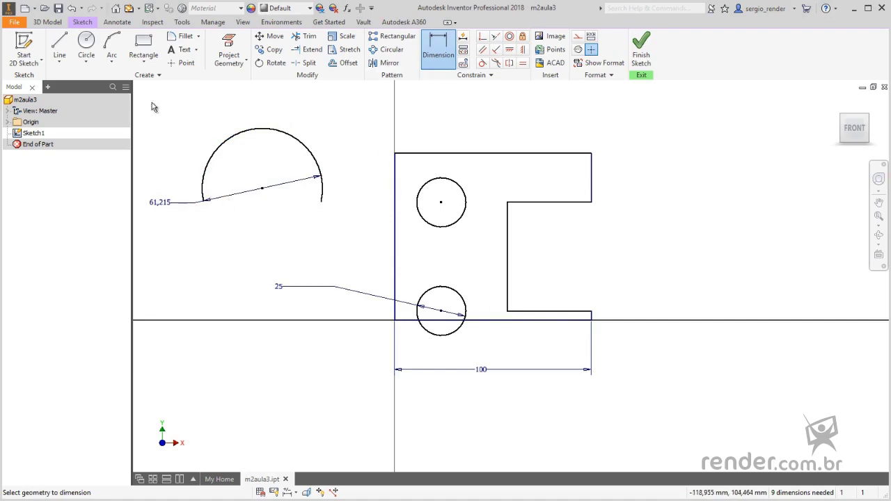
# Draw a line sloping down-right at lower left, then a horizontal line back left
pyautogui.click(59, 49)
pyautogui.click(214, 336)
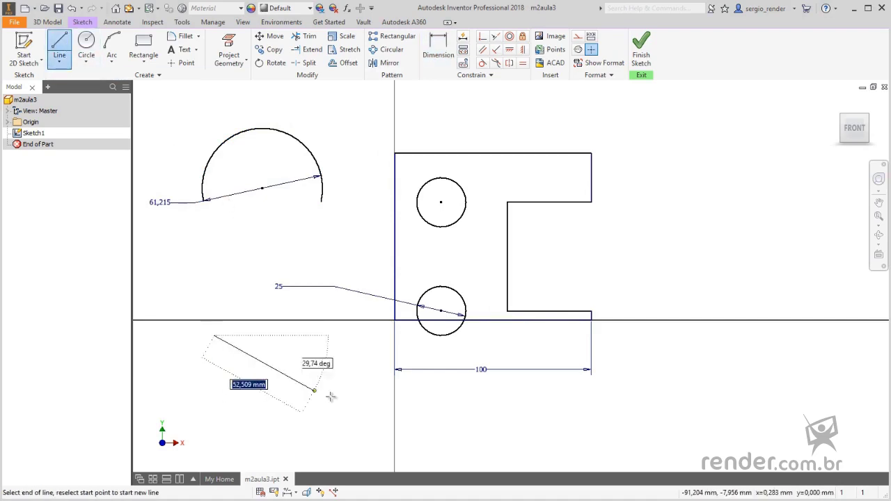
pyautogui.click(348, 397)
pyautogui.click(211, 396)
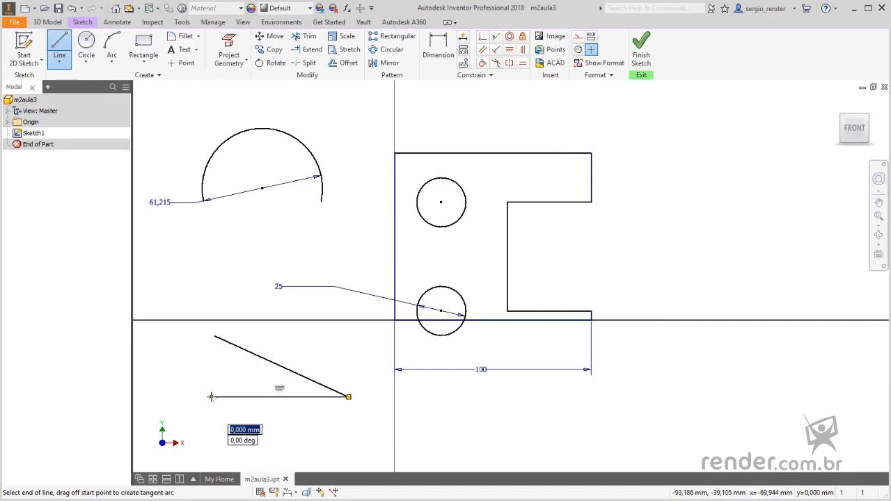
pyautogui.press('Escape')
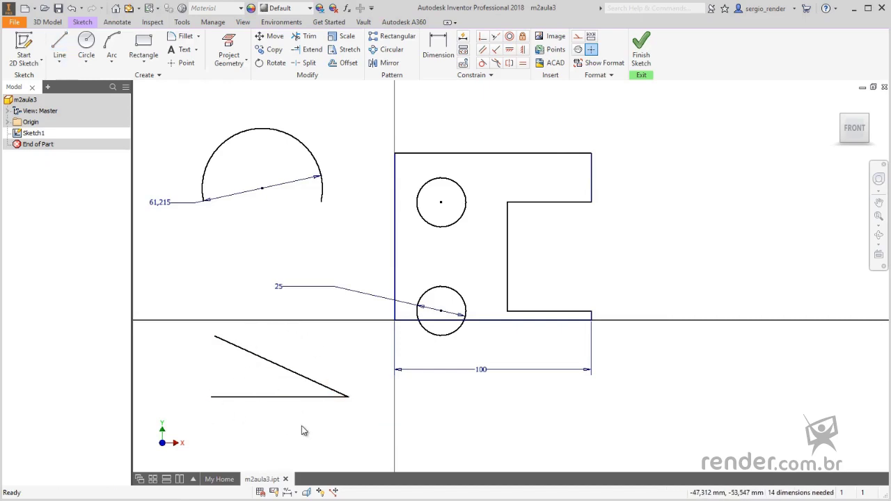
# Add an aligned 75,017 length dimension to the slanted line
pyautogui.click(438, 70)
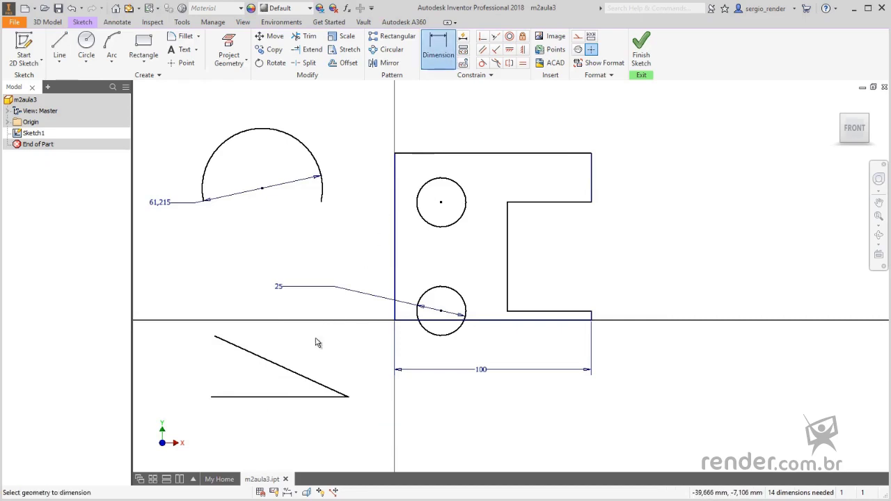
pyautogui.click(290, 372)
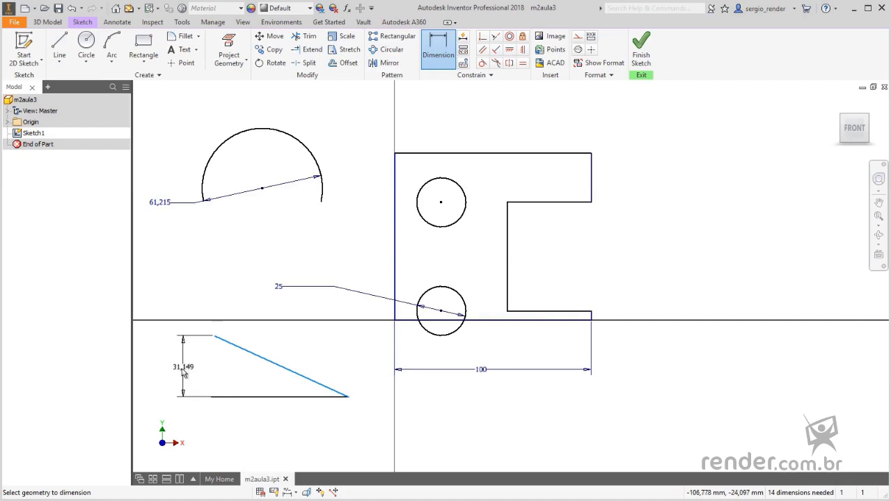
pyautogui.rightClick(195, 372)
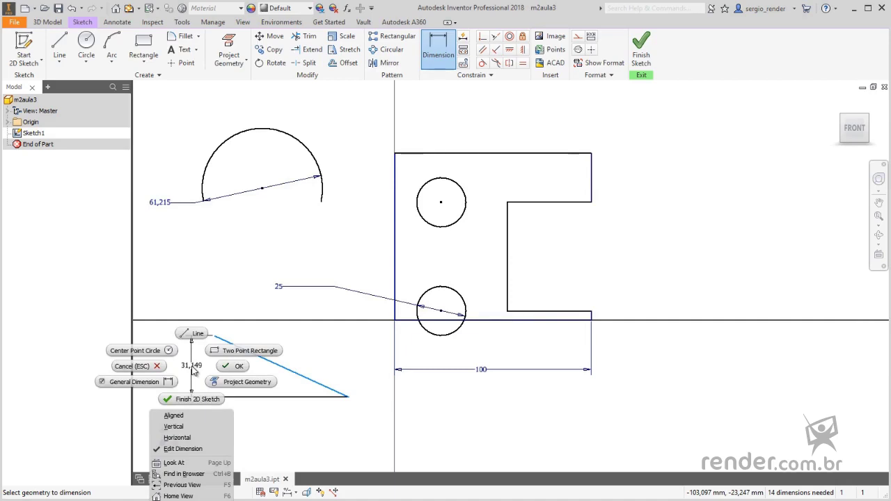
pyautogui.click(200, 415)
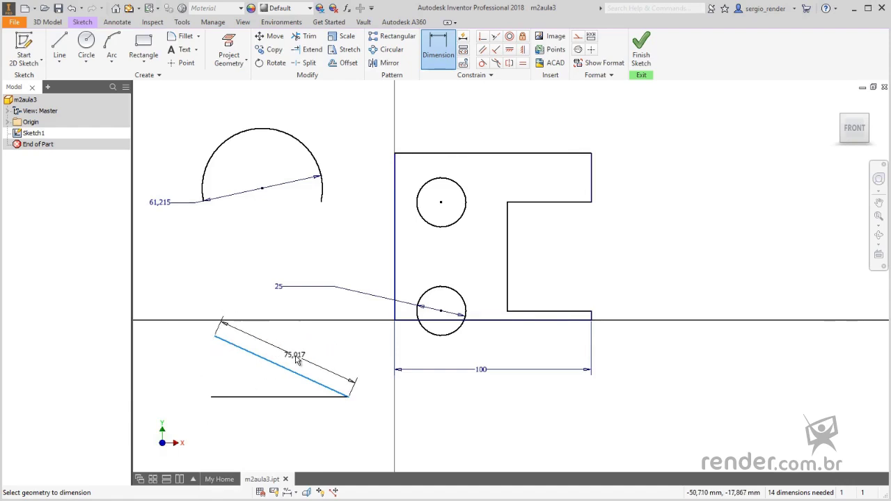
pyautogui.click(296, 357)
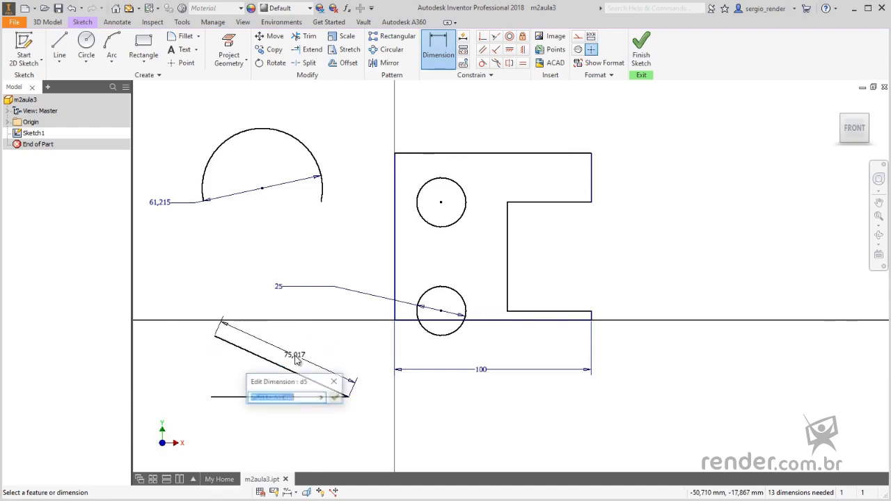
# Accept the 75,017 length and dimension the slanted-to-horizontal angle at 24,53 degrees
pyautogui.click(336, 399)
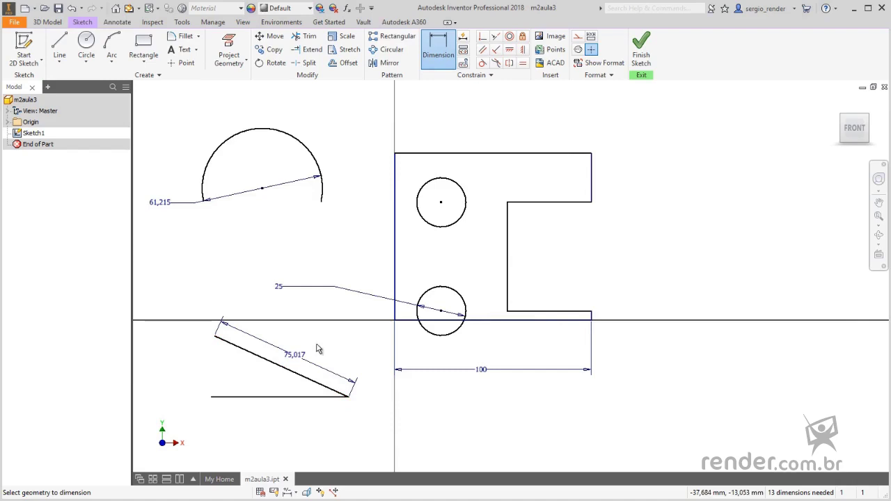
pyautogui.click(259, 356)
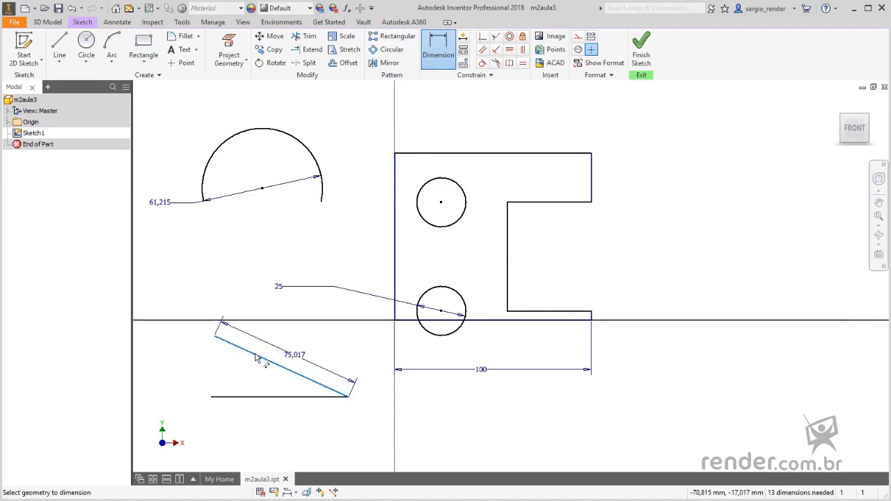
pyautogui.click(253, 398)
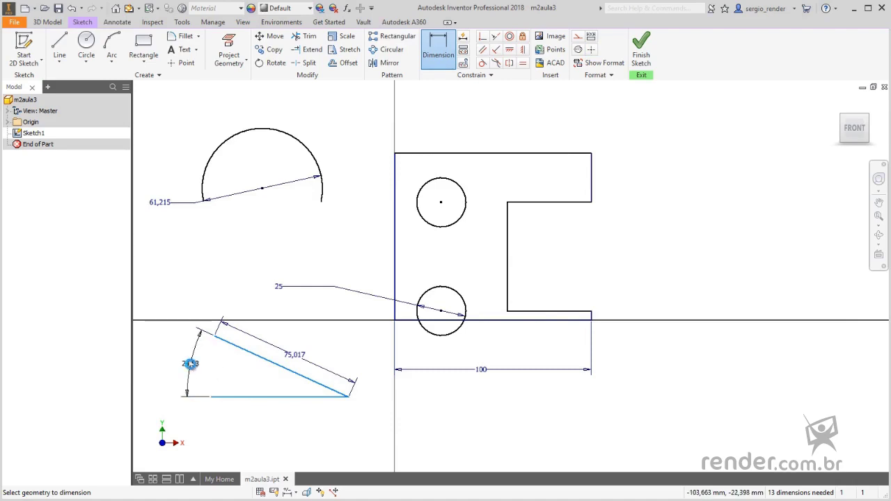
pyautogui.click(188, 375)
pyautogui.click(234, 406)
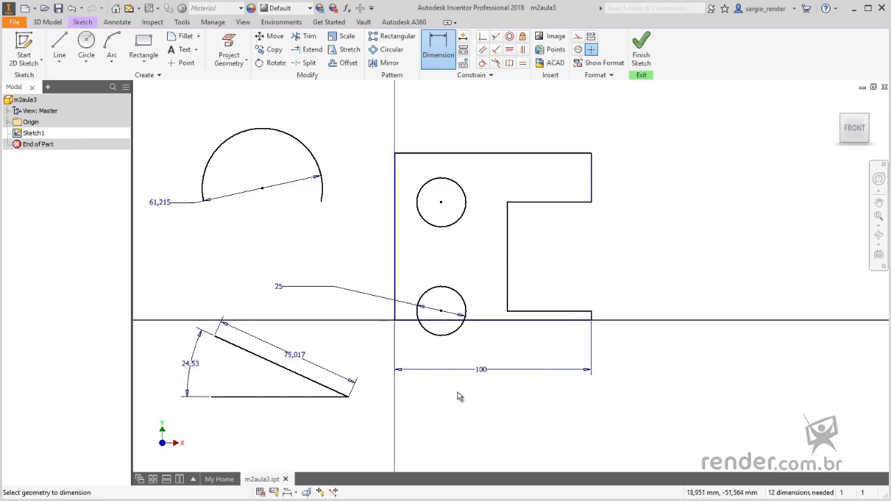
pyautogui.click(455, 221)
pyautogui.click(441, 291)
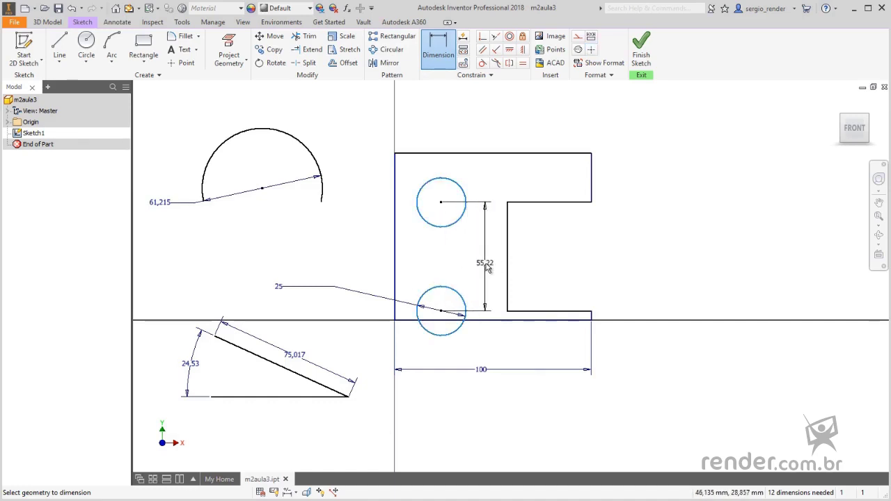
pyautogui.press('Escape')
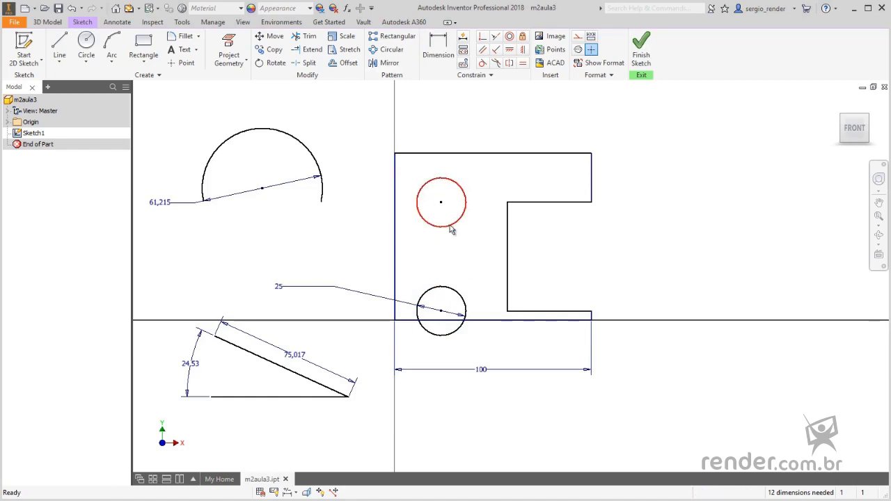
pyautogui.click(438, 48)
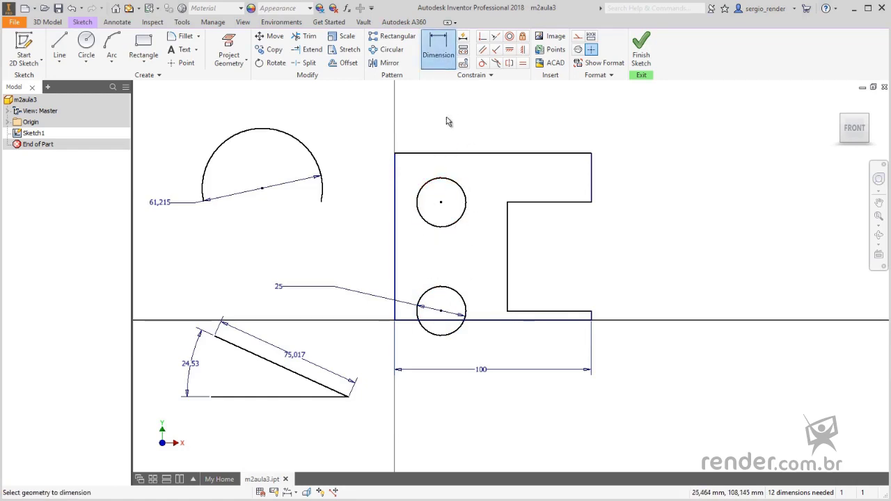
pyautogui.click(440, 181)
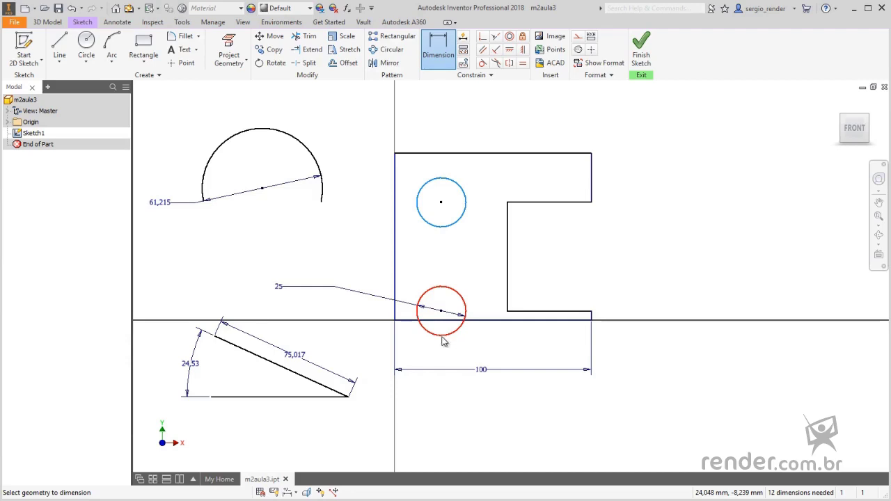
# Place a trial 80,22 vertical dimension from the lower hole, then delete it
pyautogui.click(442, 339)
pyautogui.click(560, 280)
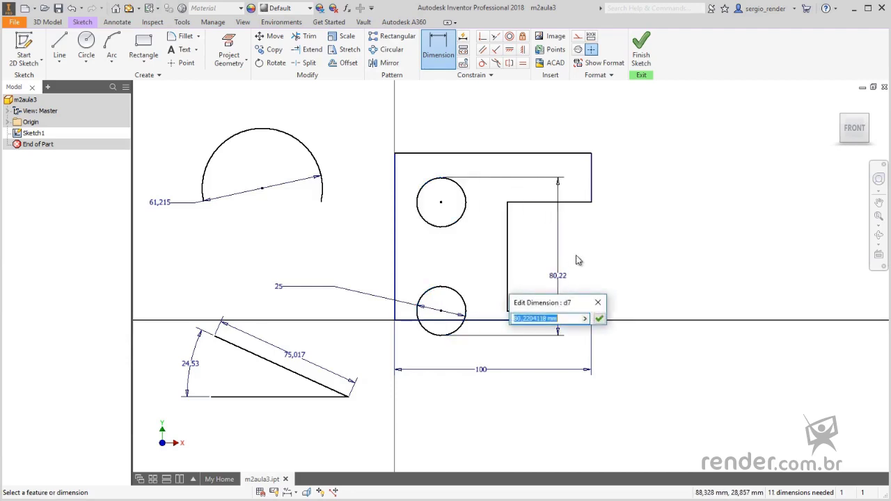
pyautogui.click(599, 314)
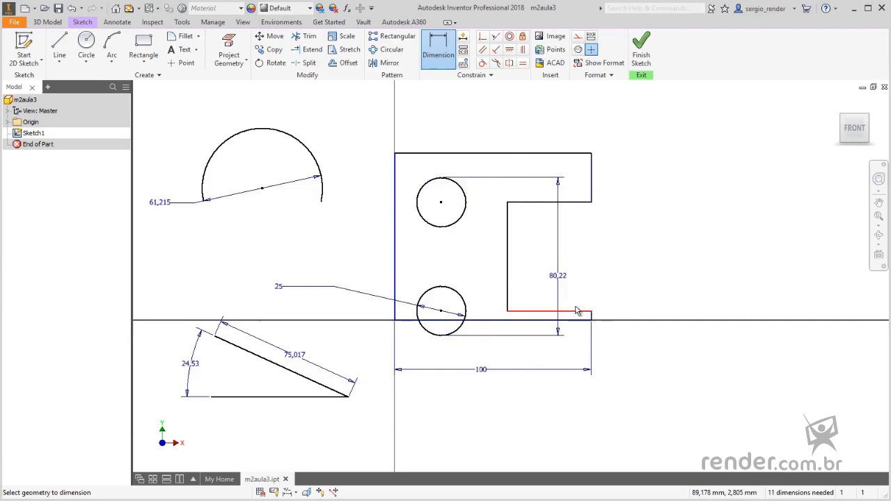
pyautogui.press('Escape')
pyautogui.click(562, 280)
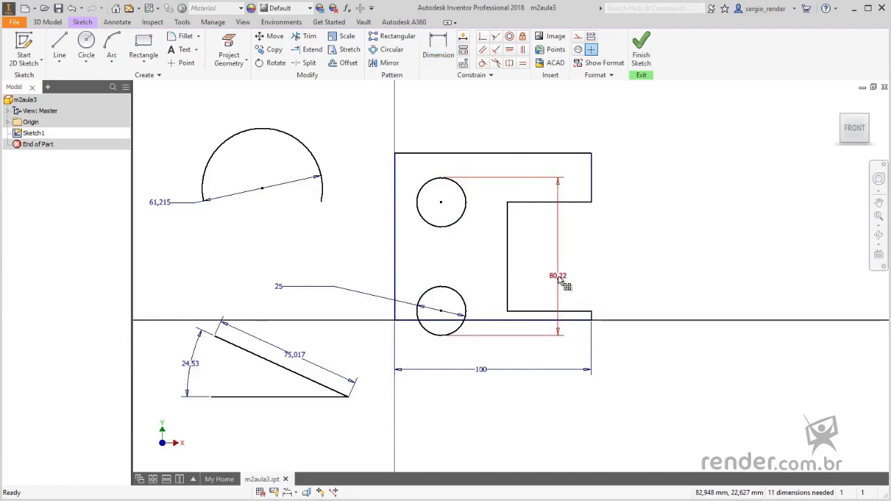
pyautogui.press('Delete')
# Add a 30,22 spacing dimension between the two holes, then delete it
pyautogui.press('d')
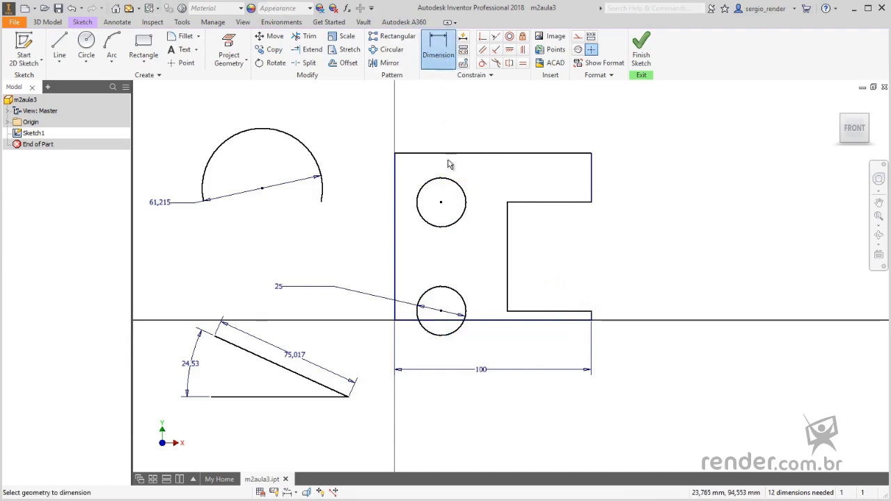
pyautogui.click(449, 226)
pyautogui.click(453, 293)
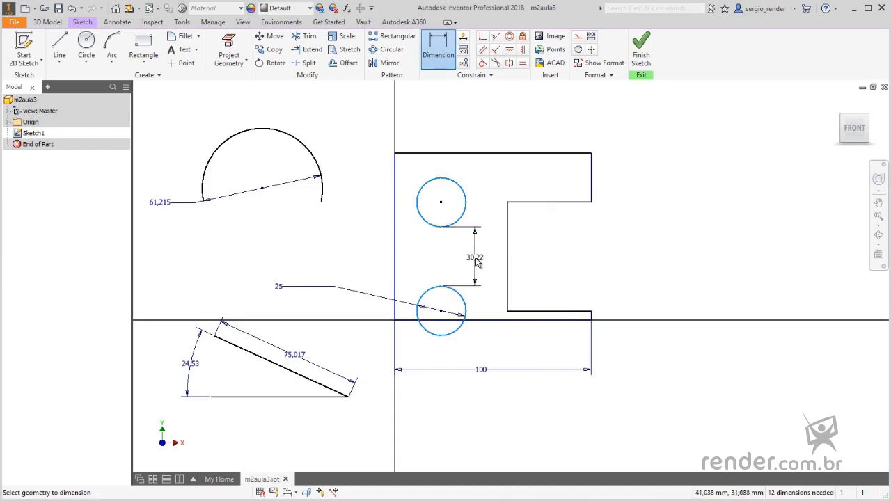
pyautogui.click(475, 256)
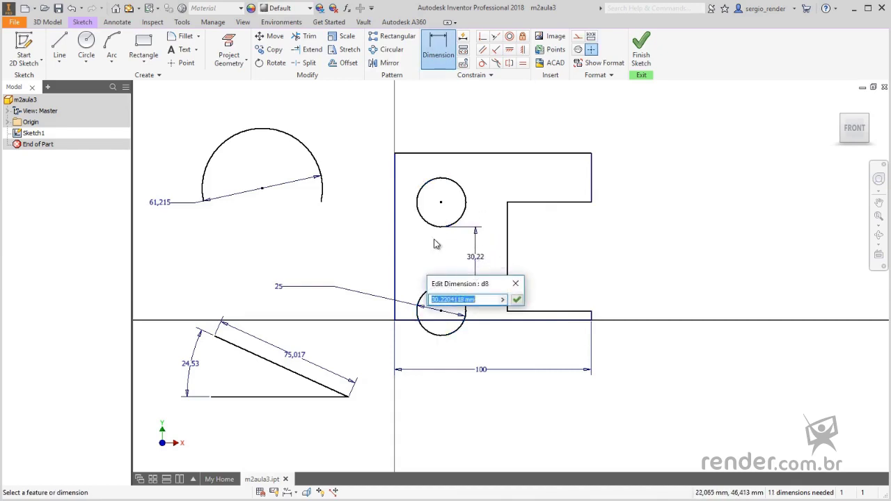
pyautogui.click(517, 299)
pyautogui.press('Escape')
pyautogui.click(485, 267)
pyautogui.press('Delete')
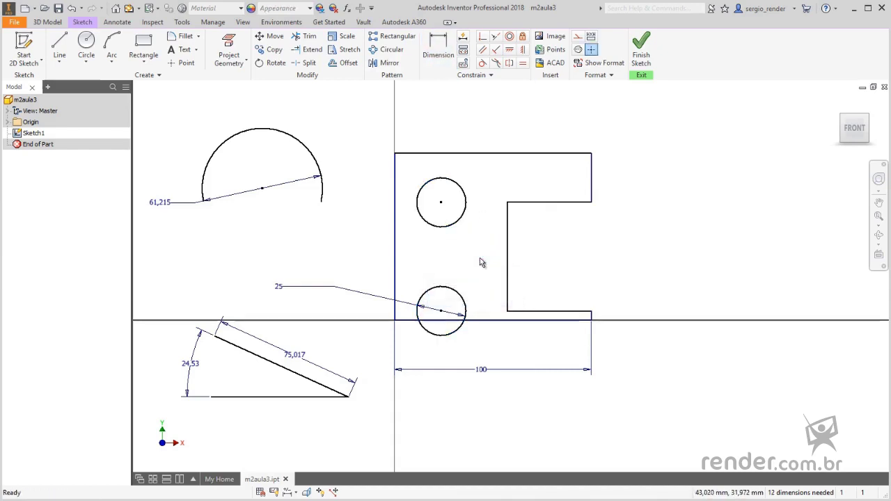
# Dimension the vertical distance between the hole centres as 50
pyautogui.press('d')
pyautogui.click(466, 199)
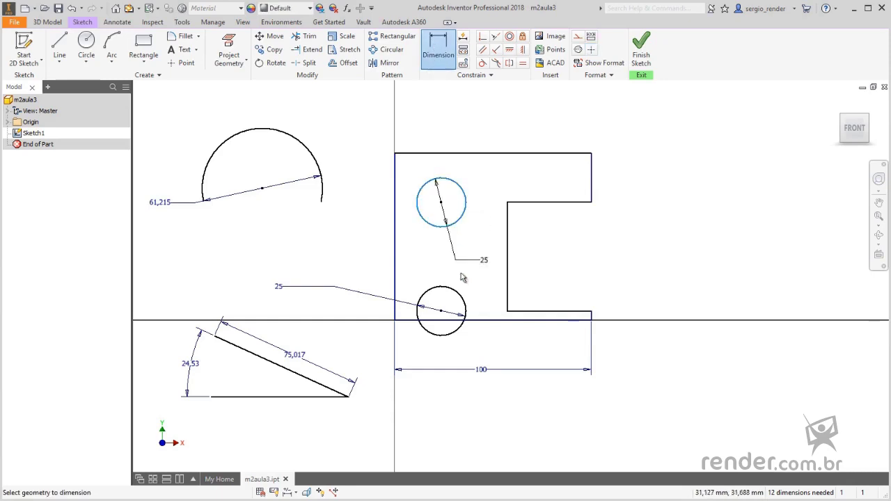
pyautogui.click(465, 317)
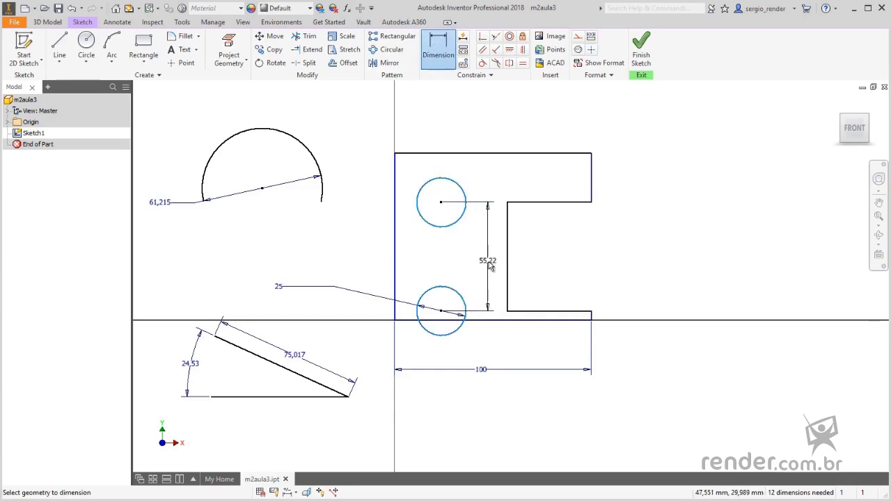
pyautogui.click(483, 263)
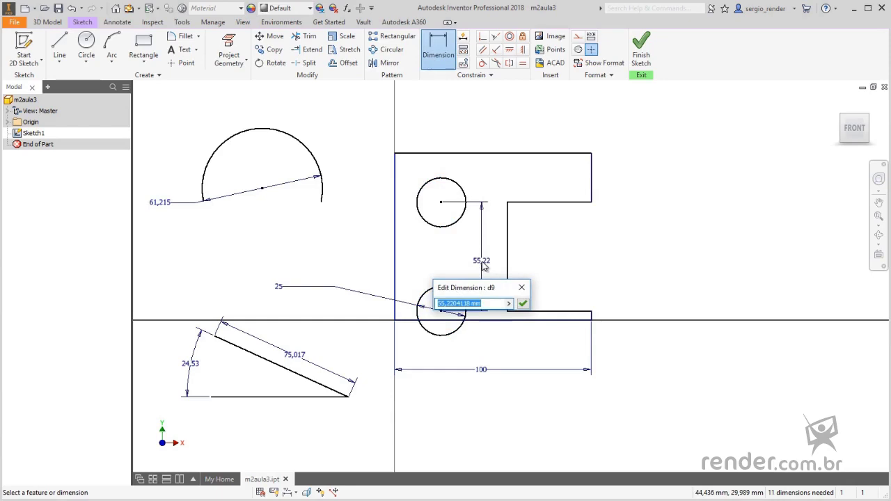
pyautogui.write('50')
pyautogui.press('Return')
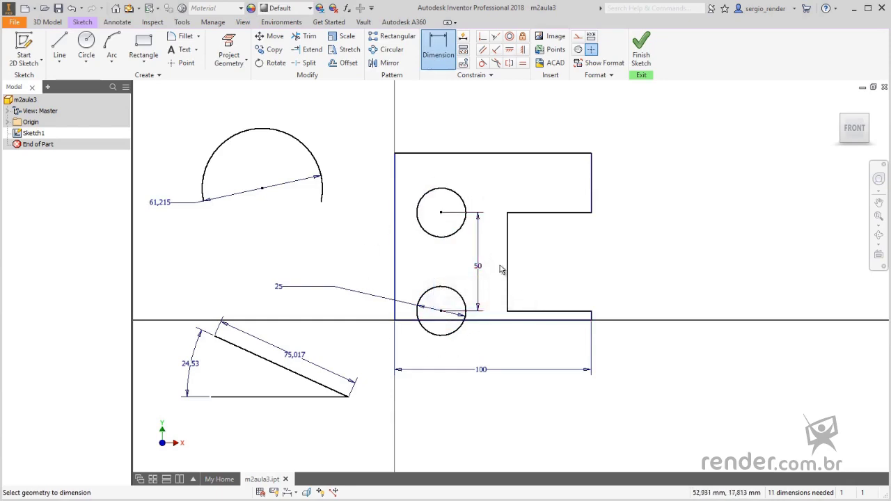
pyautogui.press('Escape')
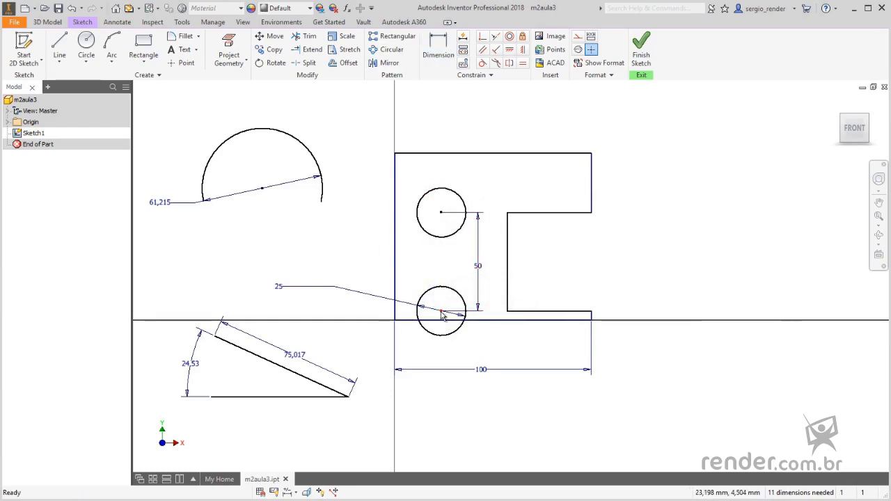
# Drag the holes higher in the plate and move the 25 diameter label left of the outline
pyautogui.moveTo(442, 315); pyautogui.dragTo(443, 282)
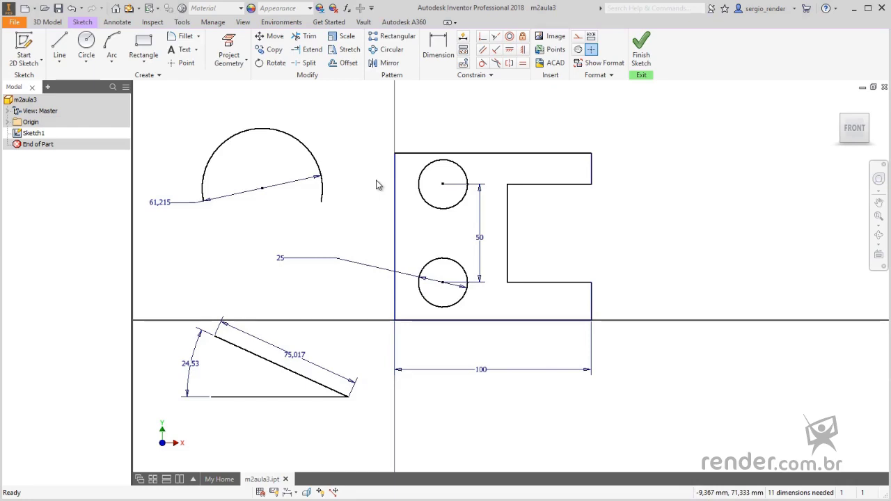
pyautogui.scroll(6, 405, 329)
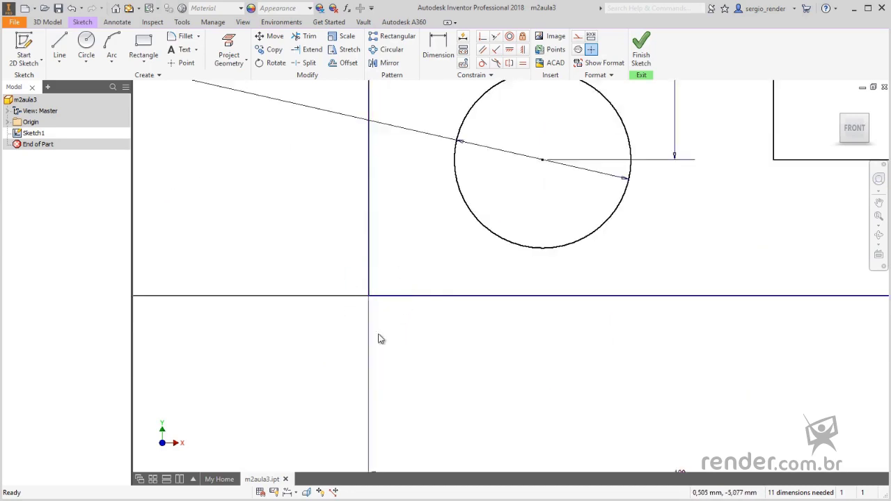
pyautogui.scroll(-7, 410, 324)
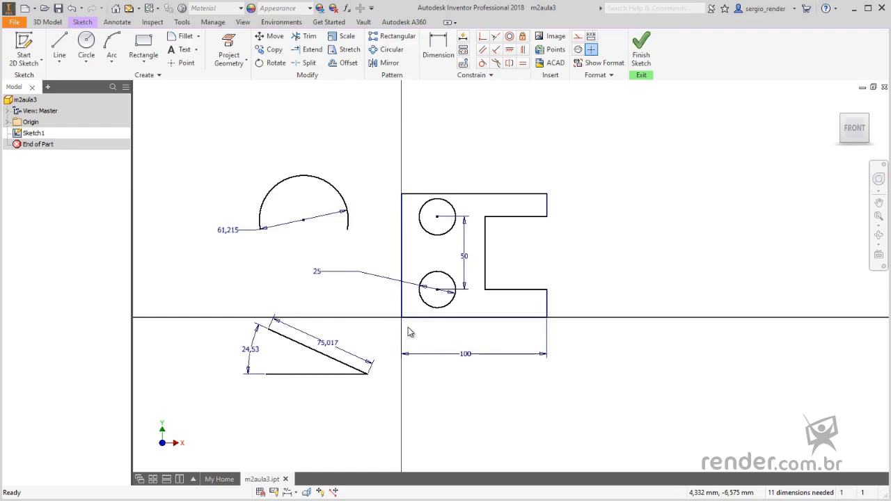
pyautogui.moveTo(317, 272); pyautogui.dragTo(391, 279)
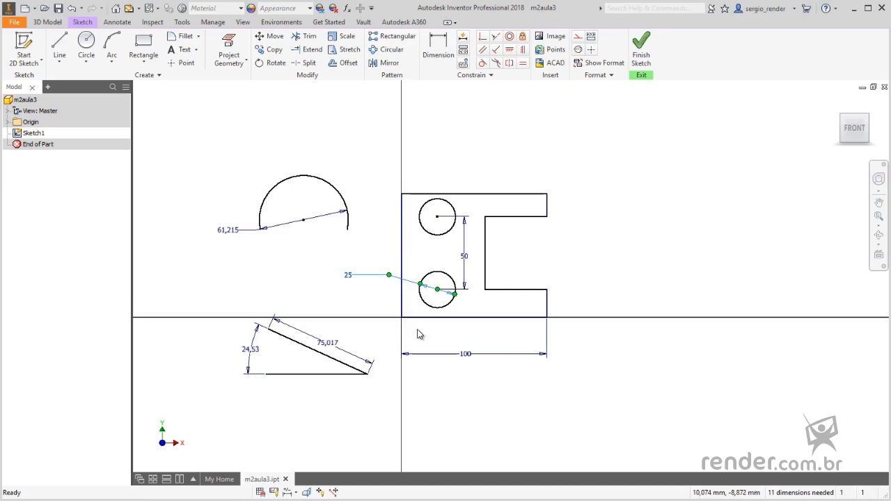
pyautogui.scroll(-3, 418, 333)
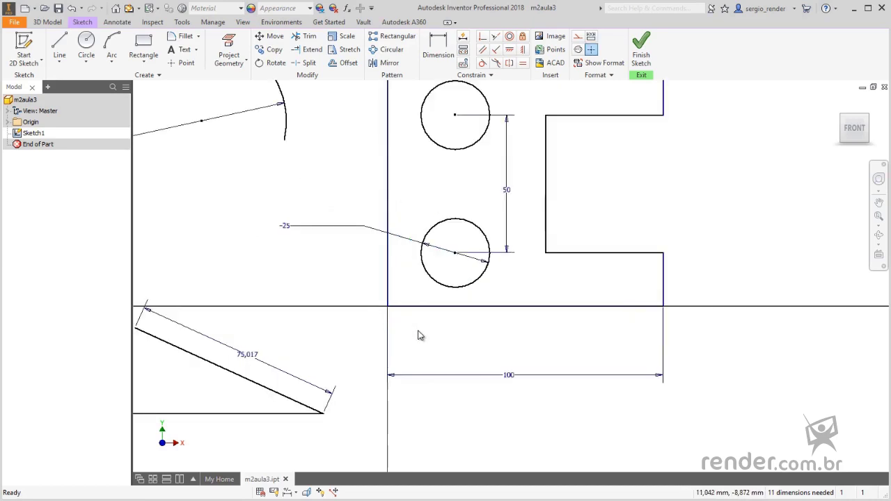
pyautogui.scroll(2, 418, 333)
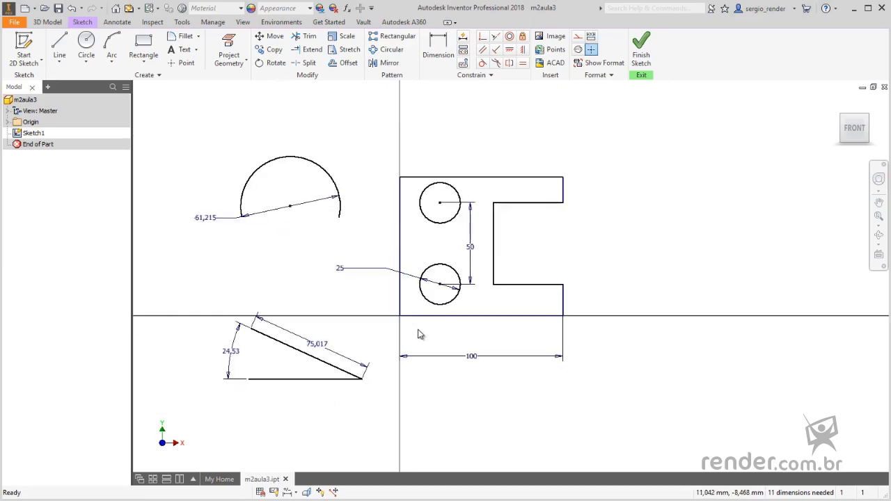
pyautogui.click(464, 39)
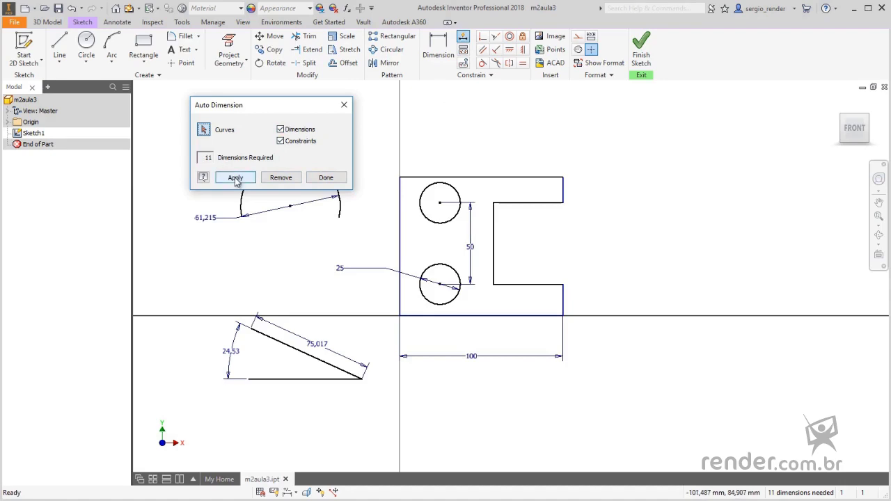
pyautogui.click(236, 178)
pyautogui.click(325, 177)
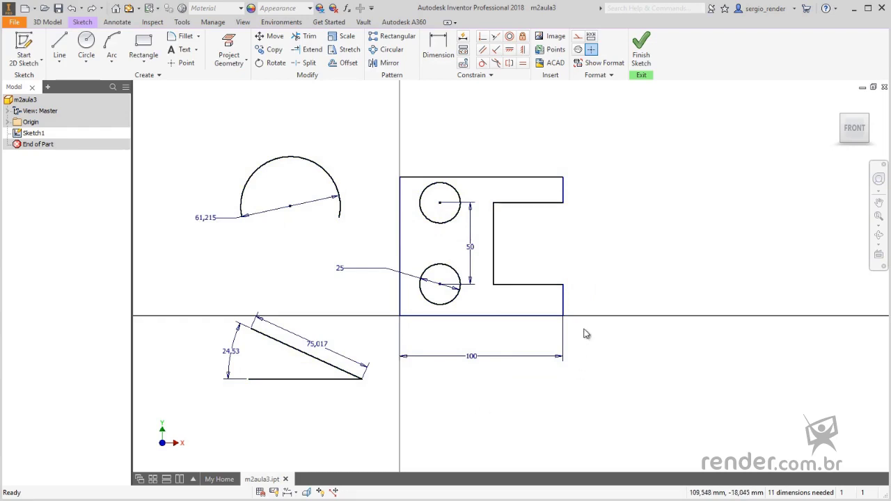
# Set the hole-spacing dimension to the expression 15*3, giving 45
pyautogui.doubleClick(470, 248)
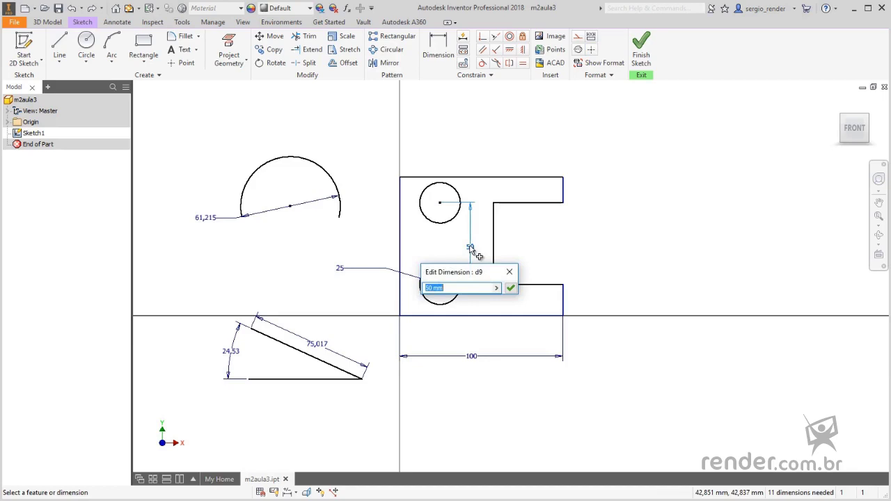
pyautogui.write('15*3')
pyautogui.press('Return')
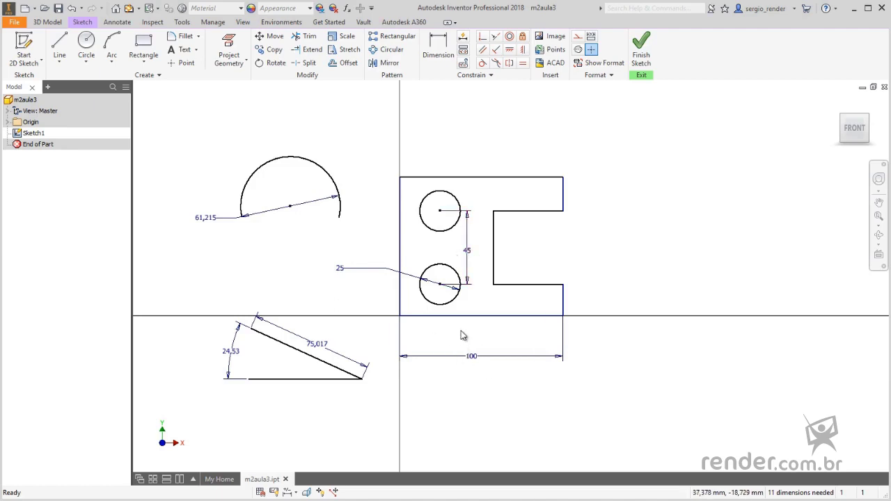
# Redefine the spacing as d2/2 using the 100 width dimension, showing fx:50
pyautogui.doubleClick(466, 251)
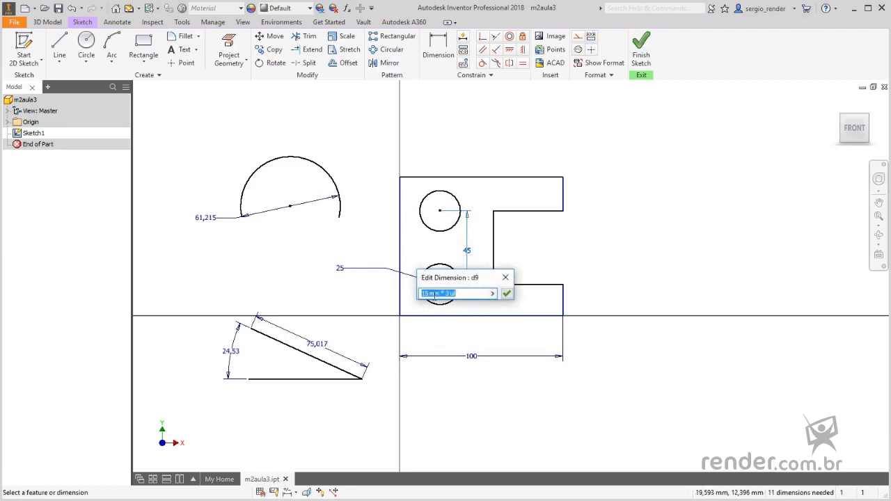
pyautogui.click(473, 357)
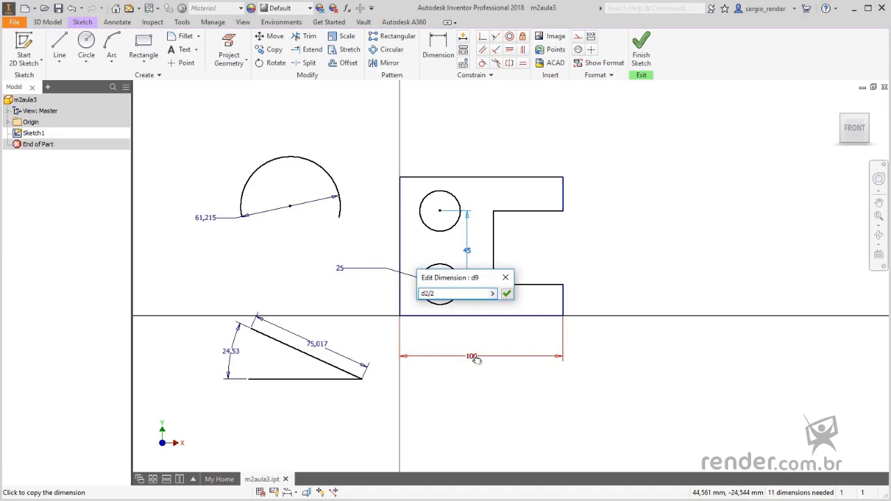
pyautogui.click(508, 295)
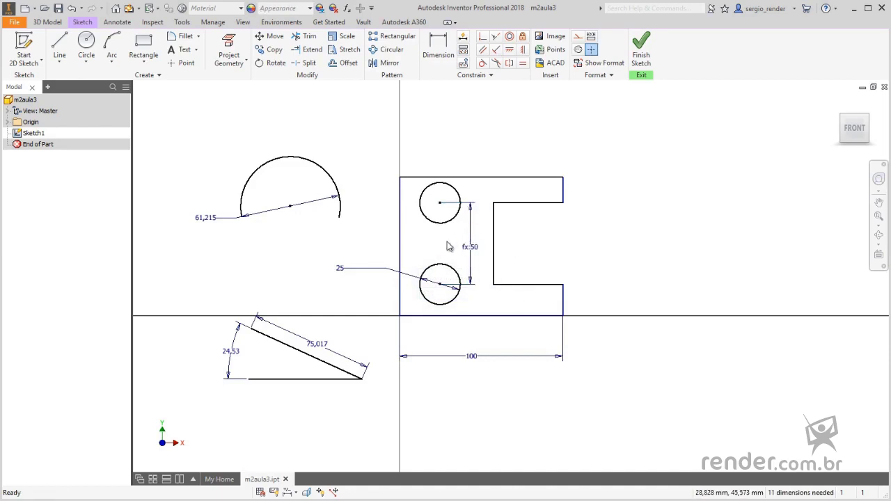
# Dimension the plate height as 100 and the top arm thickness as 25
pyautogui.click(438, 46)
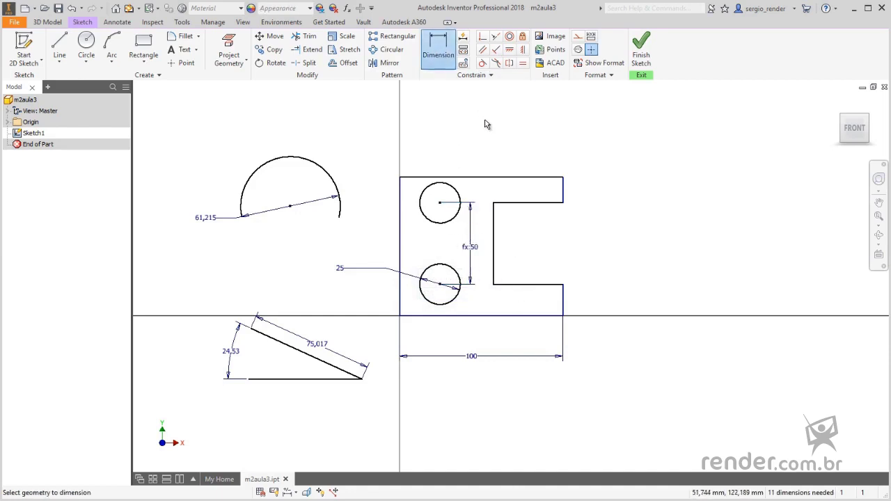
pyautogui.click(400, 227)
pyautogui.click(369, 237)
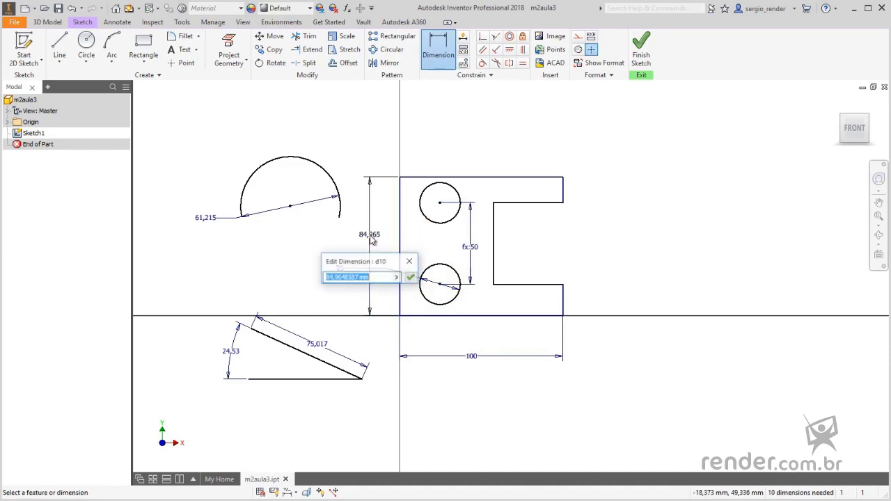
pyautogui.write('100')
pyautogui.press('Return')
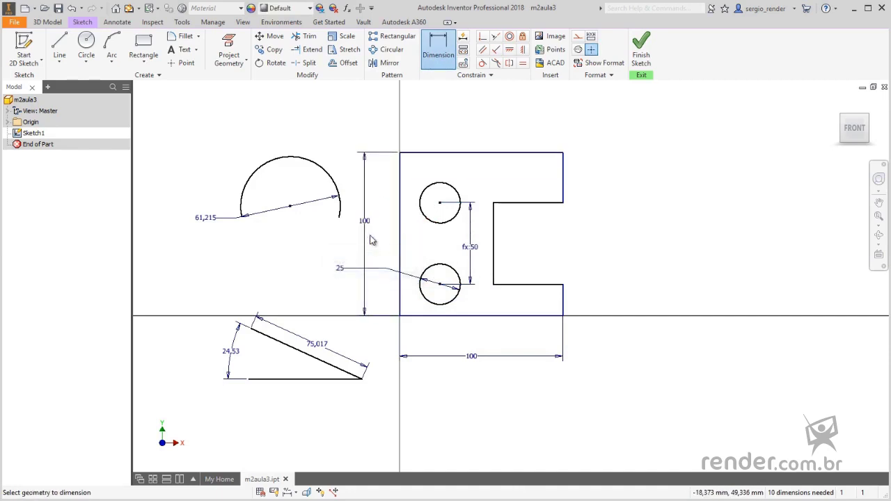
pyautogui.click(564, 187)
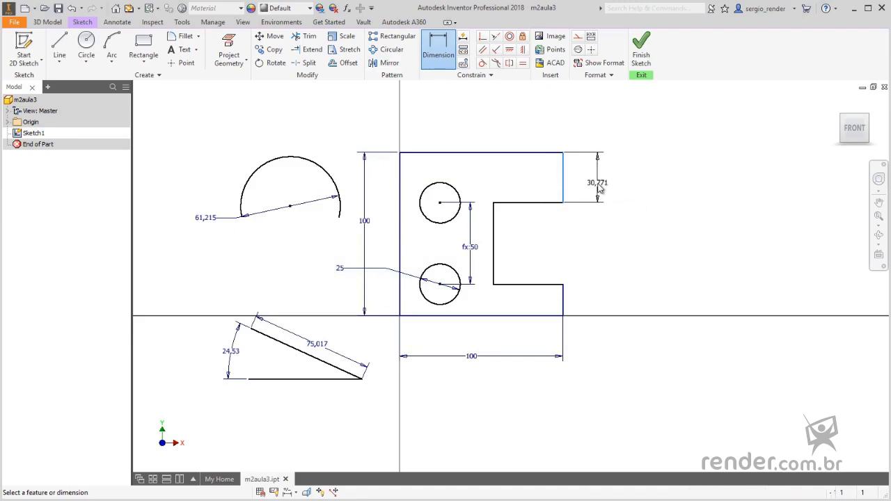
pyautogui.click(598, 187)
pyautogui.write('25')
pyautogui.press('Return')
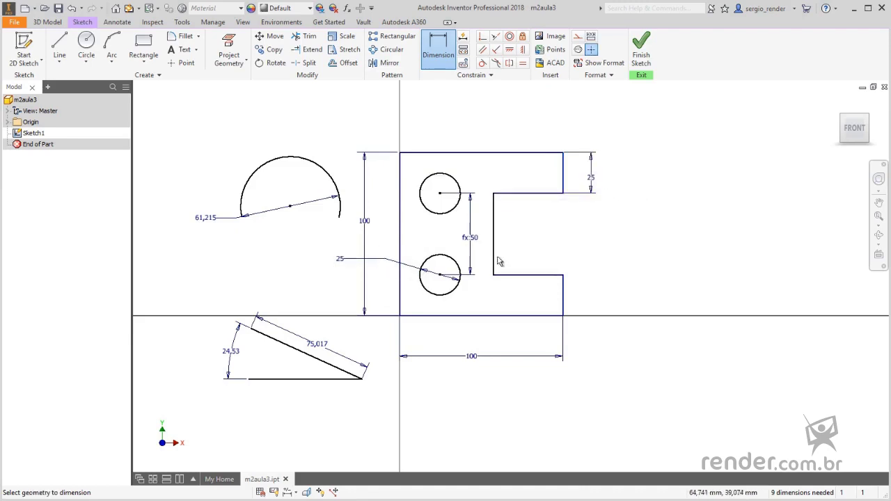
# Dimension the lower hole 80 from the right edge and the notch width 45
pyautogui.click(440, 277)
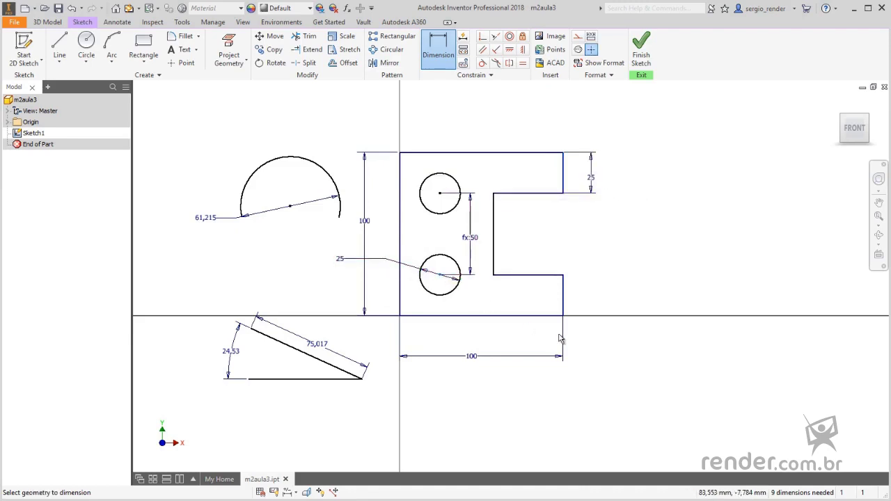
pyautogui.click(563, 300)
pyautogui.write('80')
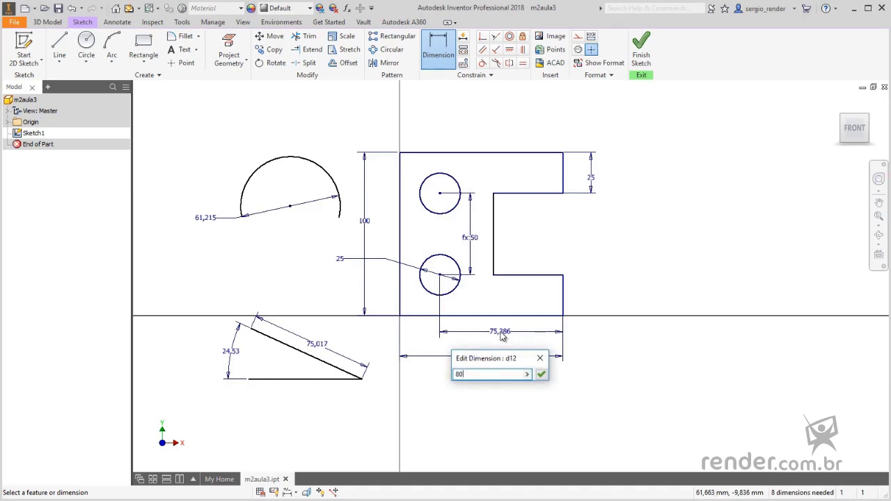
pyautogui.press('Return')
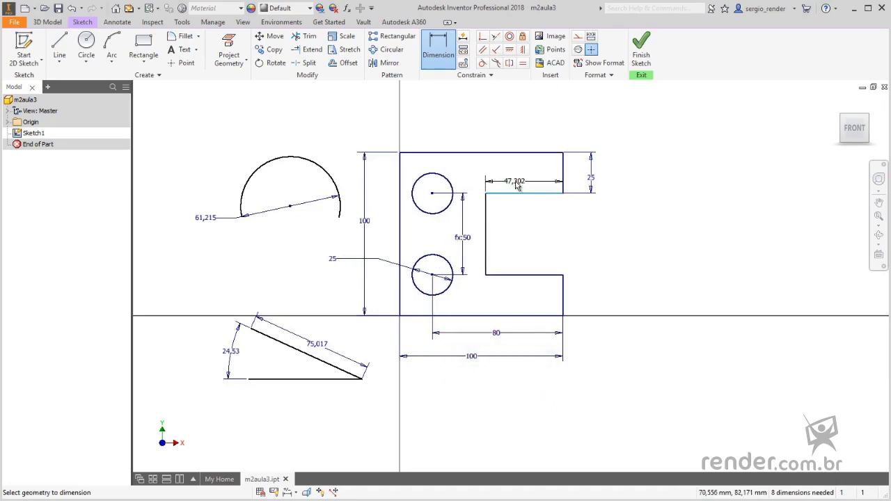
pyautogui.click(517, 182)
pyautogui.write('45')
pyautogui.press('Return')
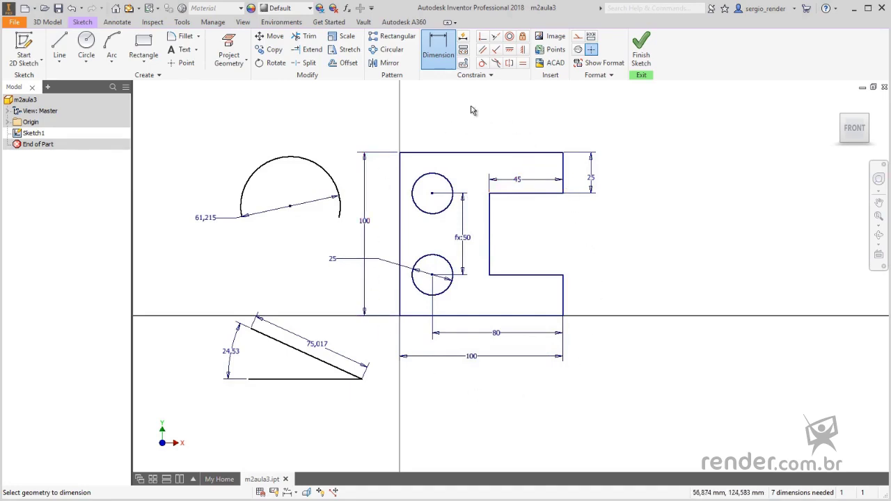
# Delete the leftover arc, its line and the two sloped triangle lines
pyautogui.press('Escape')
pyautogui.moveTo(191, 123); pyautogui.dragTo(344, 244)
pyautogui.press('Delete')
pyautogui.moveTo(211, 293); pyautogui.dragTo(387, 430)
pyautogui.press('Delete')
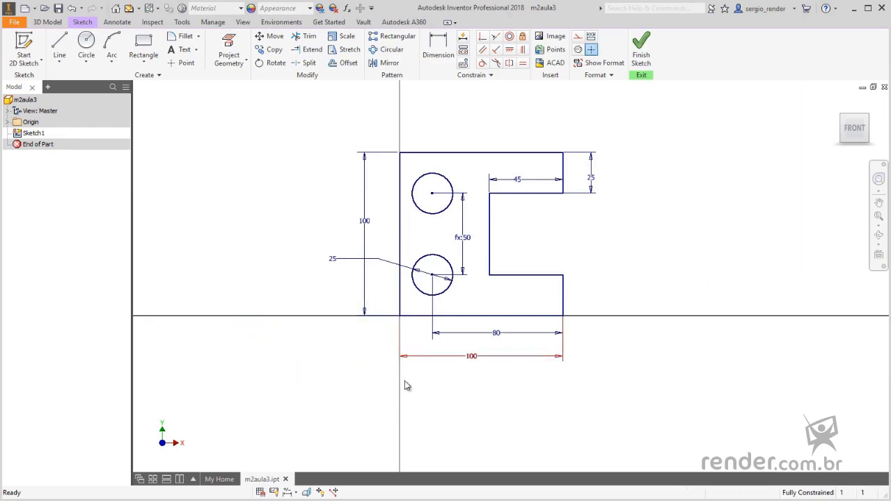